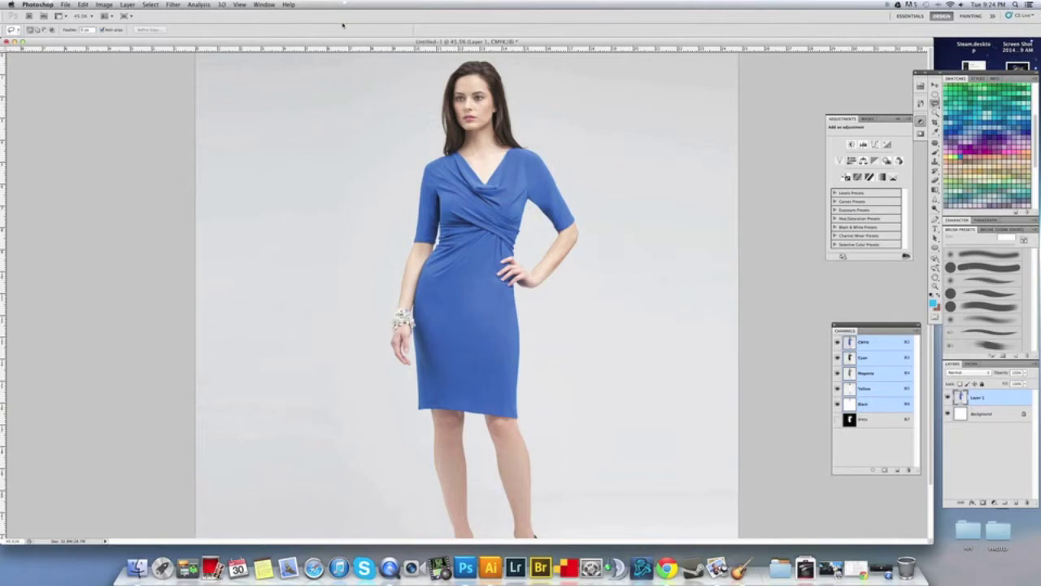
# Examine the blue dress in the photo up close, from the neckline folds down to the hem.
pyautogui.click(174, 5)
pyautogui.press('Escape')
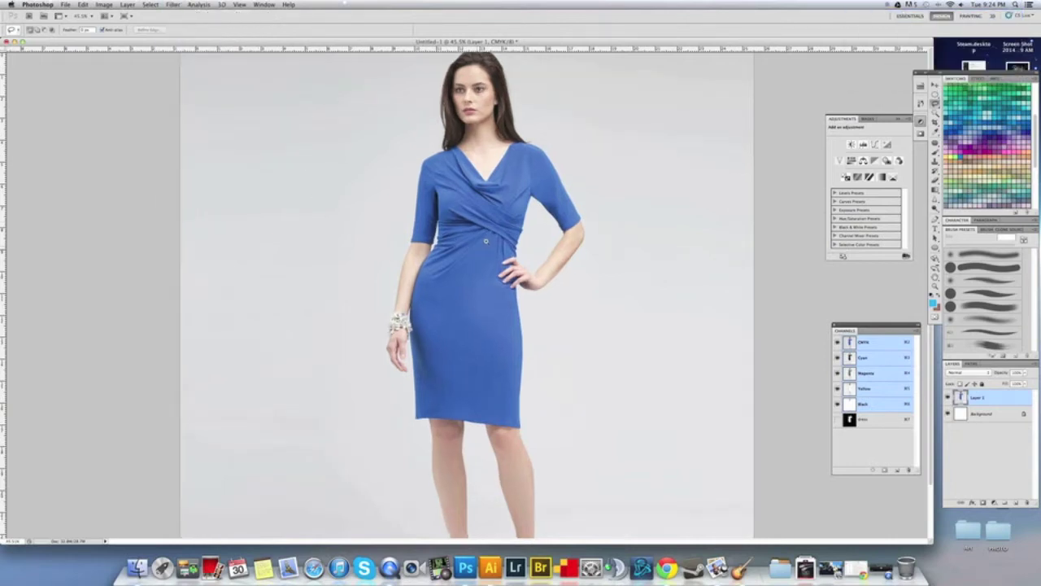
pyautogui.scroll(3, 486, 241)
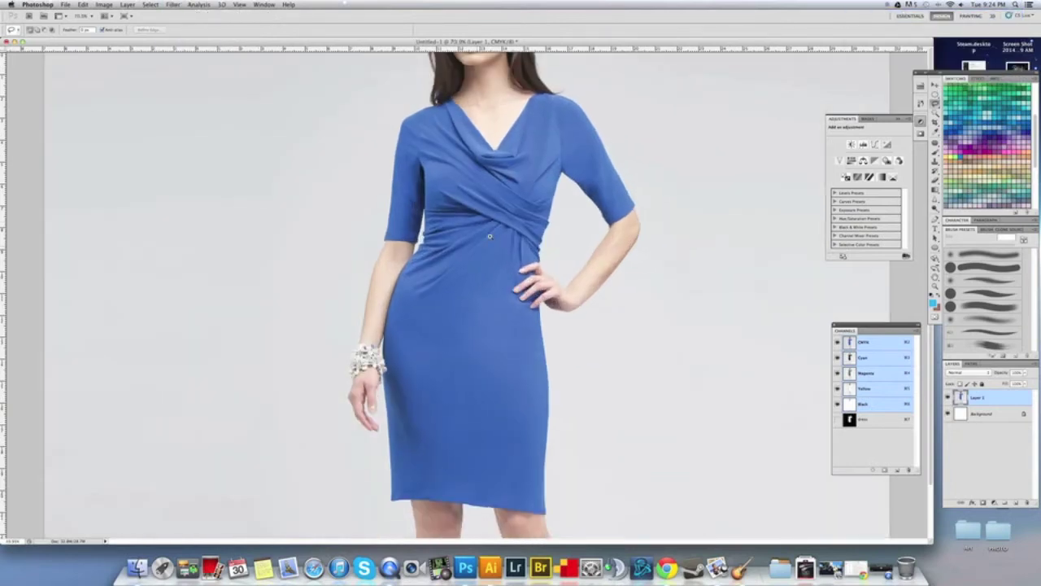
pyautogui.scroll(-1, 490, 236)
pyautogui.moveTo(497, 226); pyautogui.dragTo(462, 255)
pyautogui.scroll(-2, 461, 255)
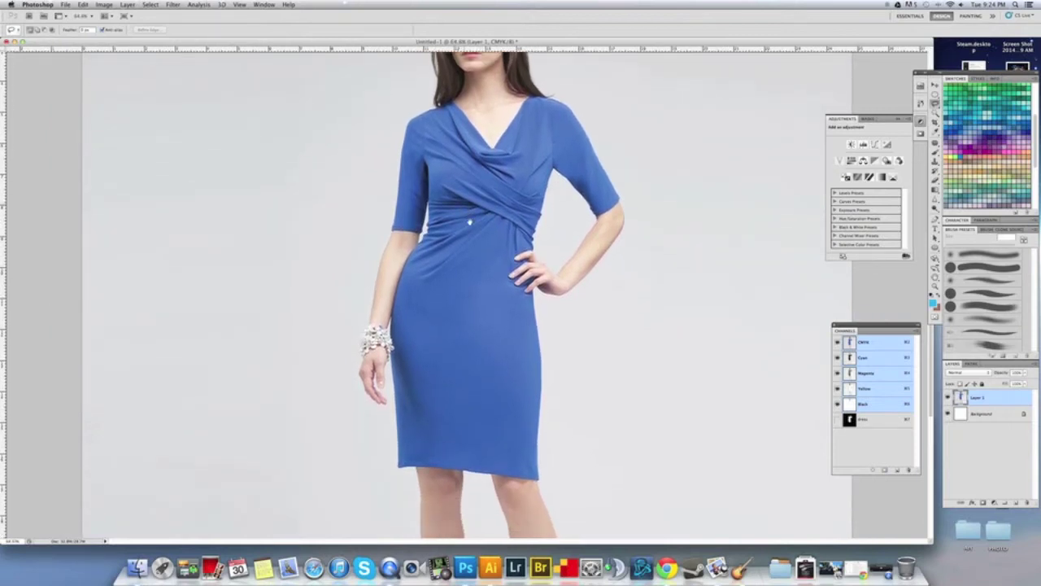
pyautogui.scroll(2, 470, 259)
pyautogui.scroll(-2, 470, 259)
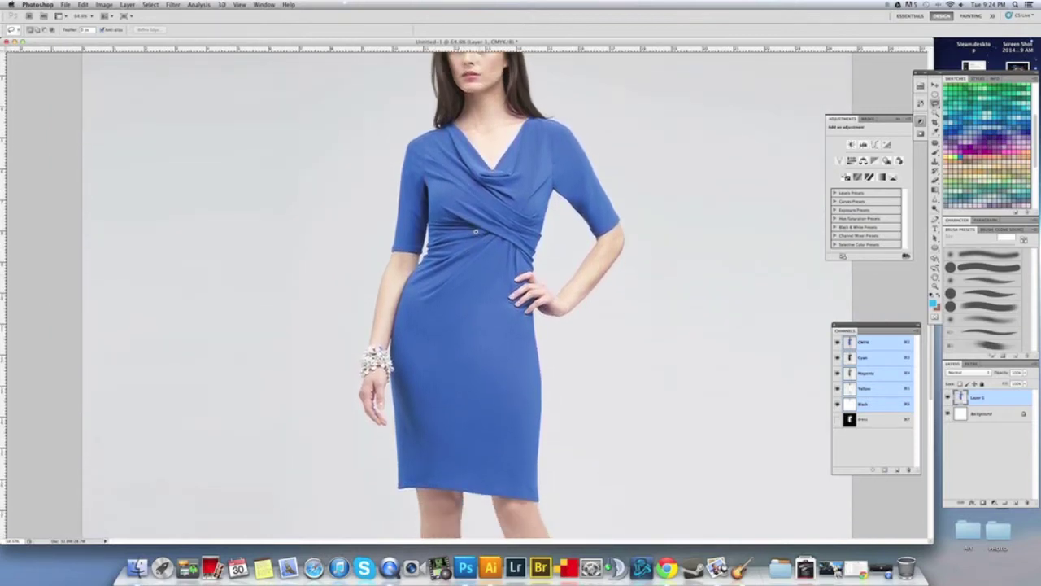
pyautogui.scroll(-2, 448, 232)
pyautogui.scroll(5, 448, 232)
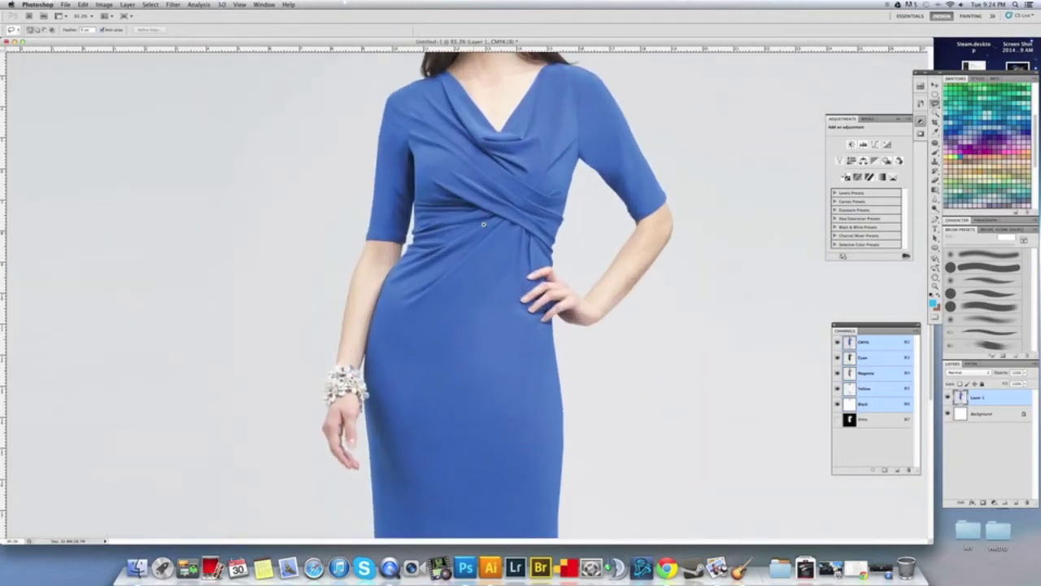
pyautogui.scroll(-1, 468, 258)
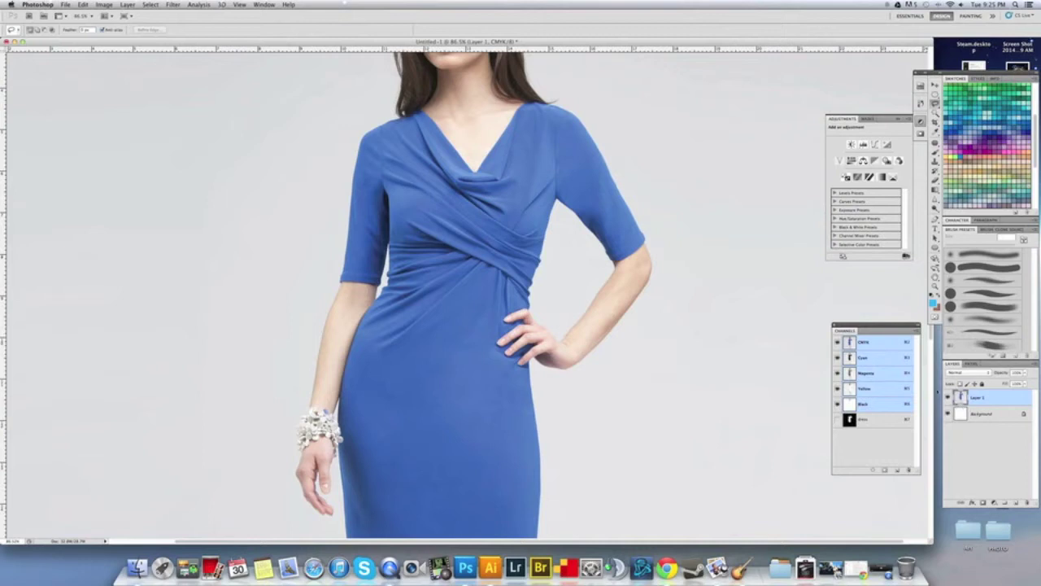
pyautogui.scroll(3, 521, 217)
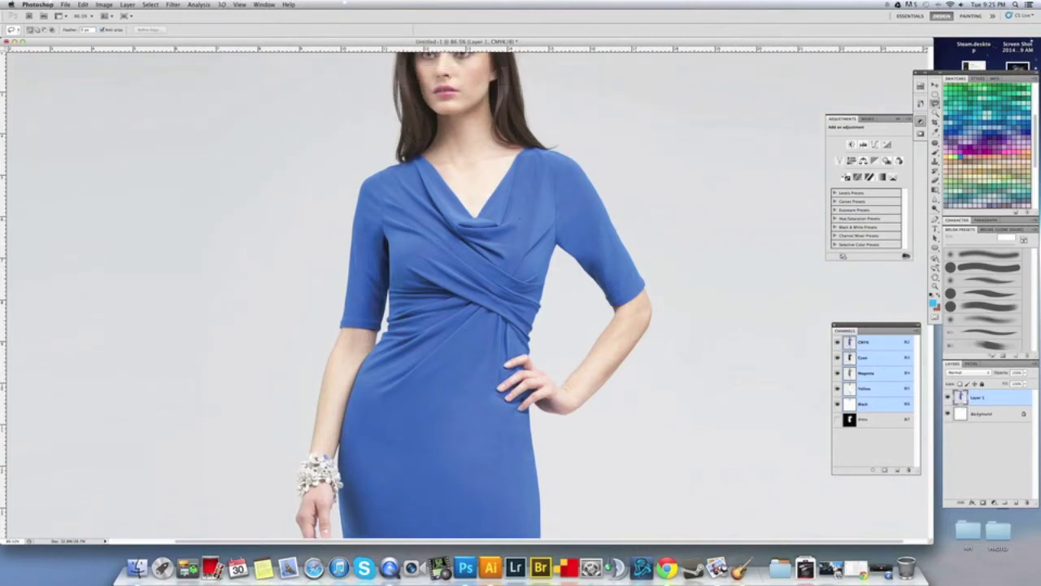
pyautogui.scroll(1, 521, 218)
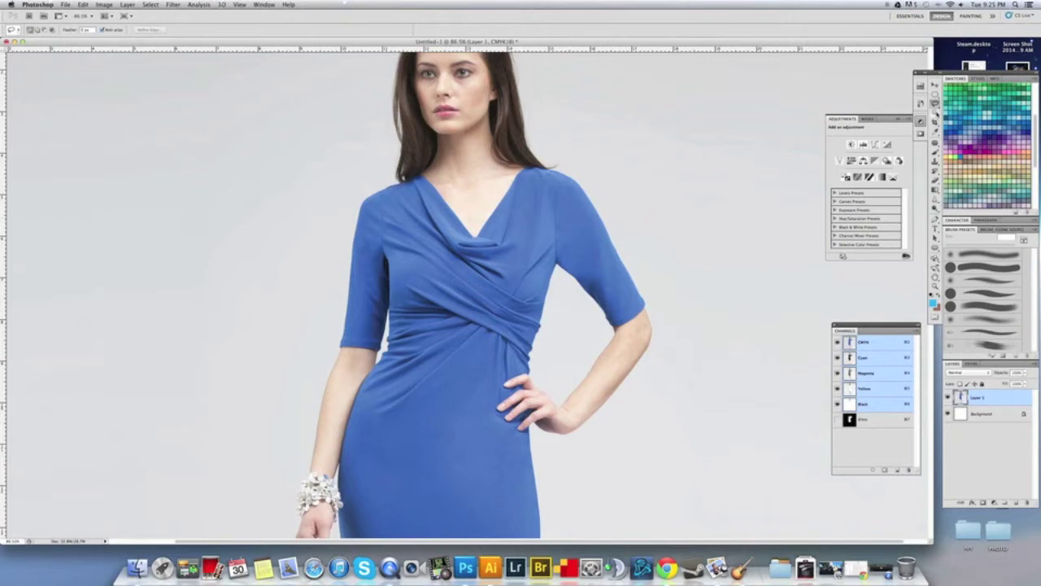
pyautogui.scroll(-3, 582, 188)
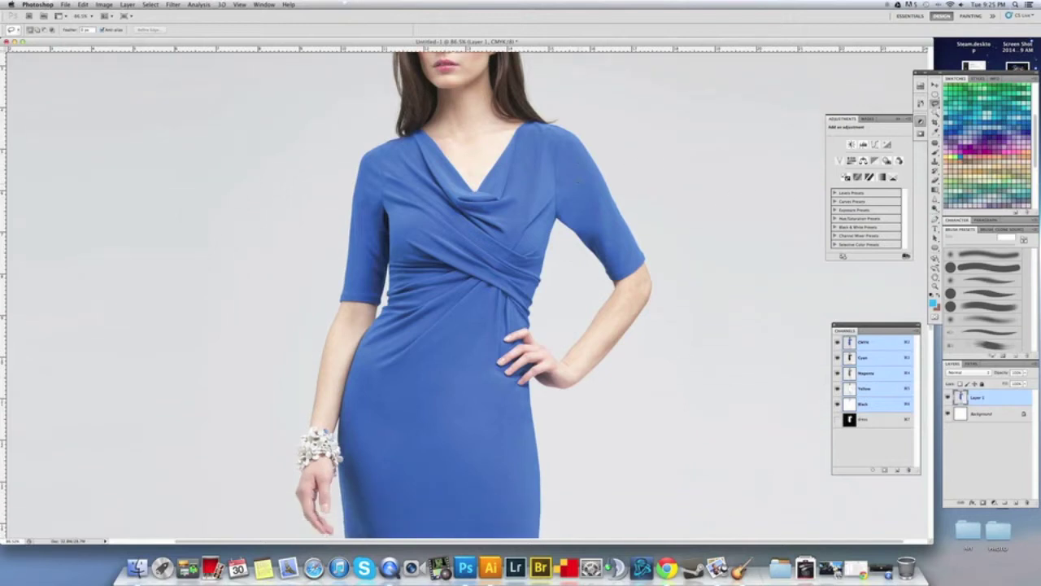
pyautogui.scroll(-2, 467, 295)
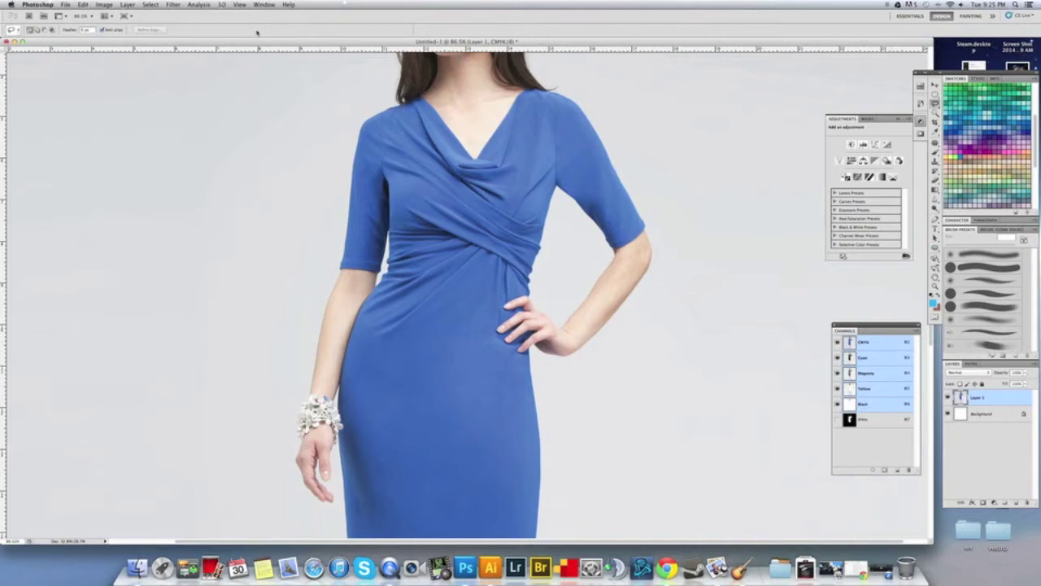
pyautogui.scroll(-3, 313, 164)
pyautogui.scroll(3, 314, 163)
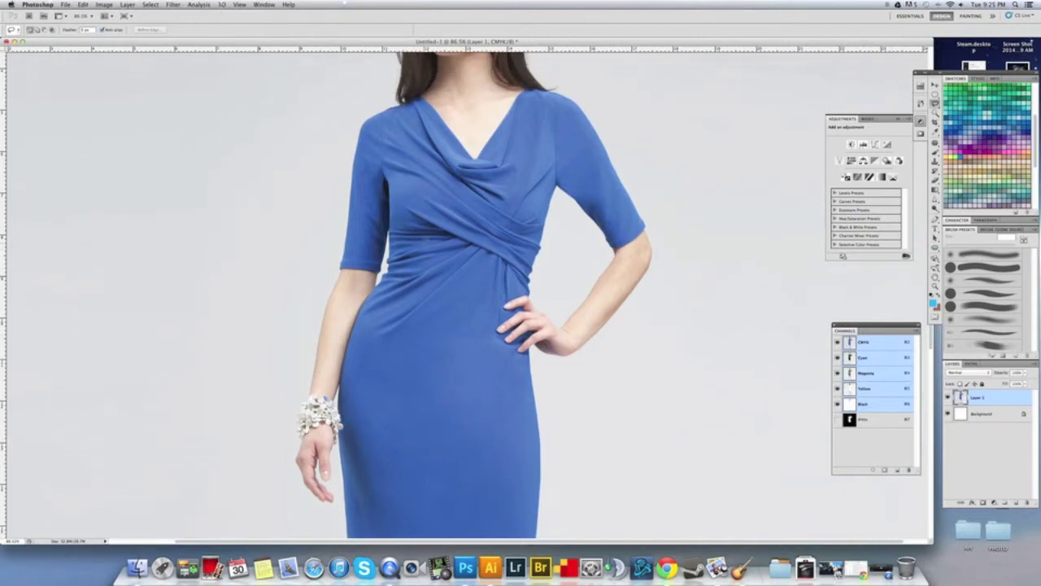
pyautogui.scroll(-5, 473, 295)
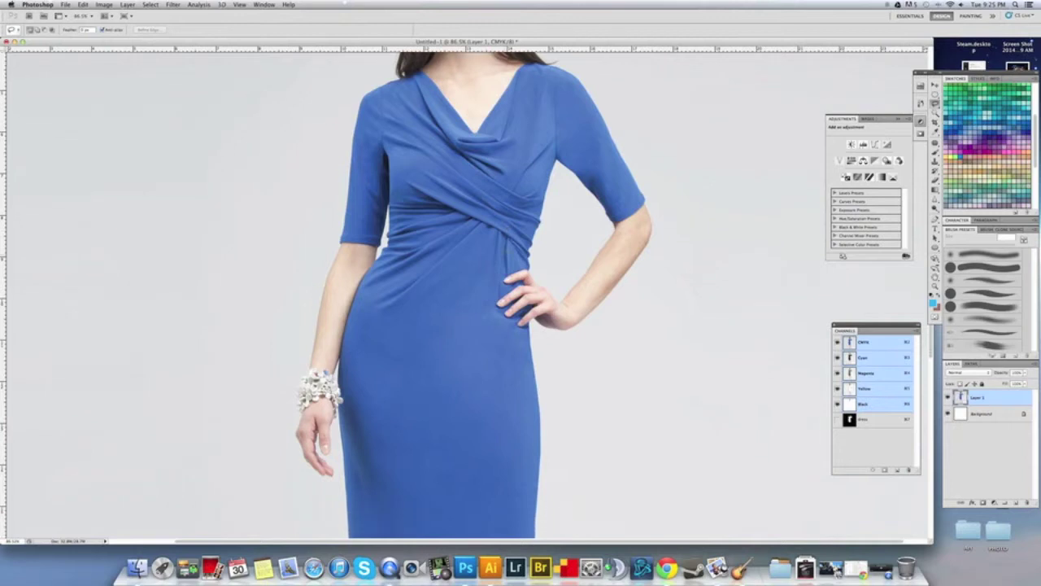
pyautogui.scroll(-1, 474, 244)
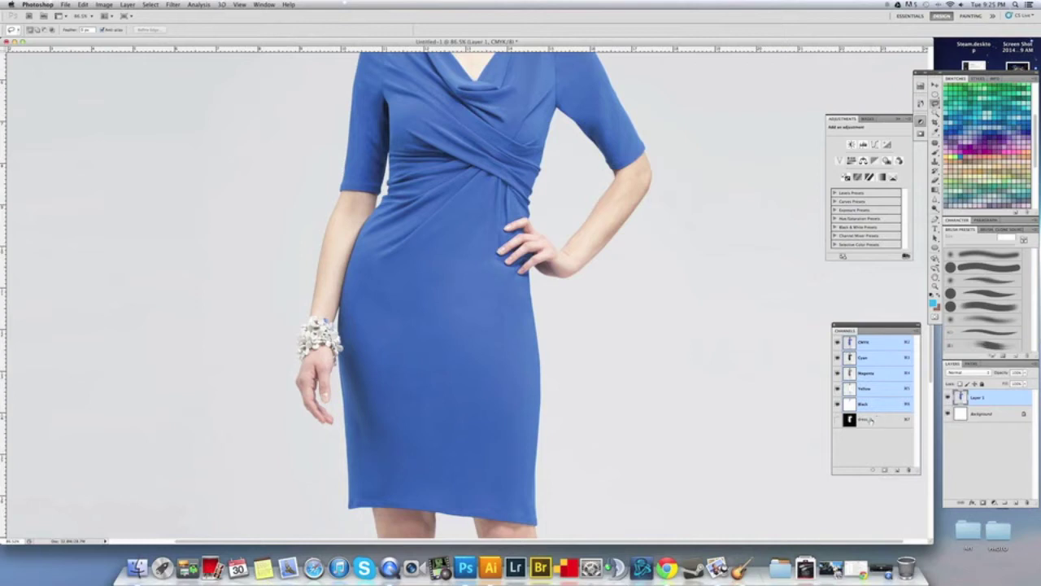
# Compare the saved dress mask channel with the Cyan channel, and return to the CMYK composite view.
pyautogui.click(869, 419)
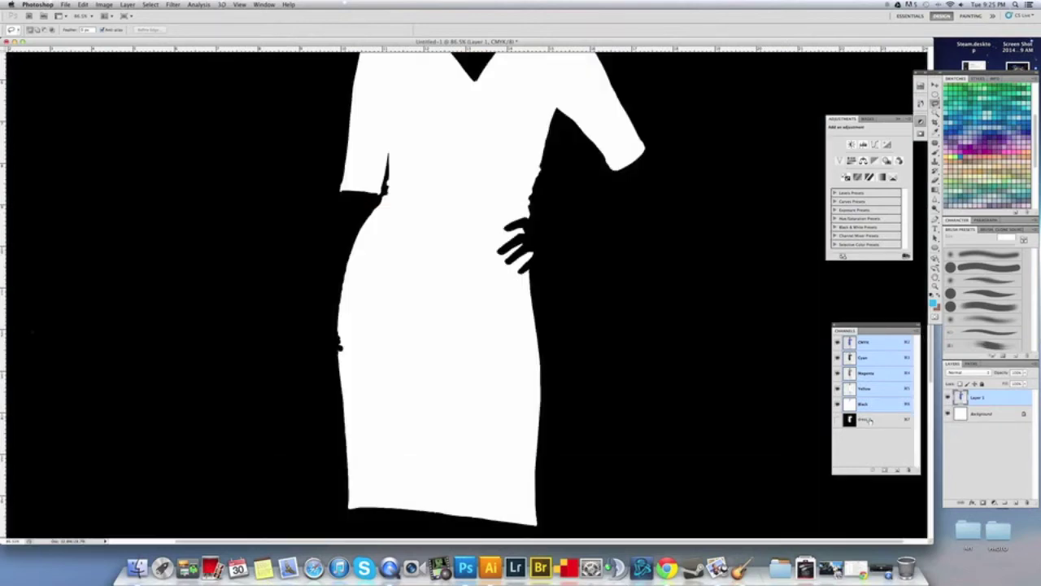
pyautogui.scroll(3, 586, 330)
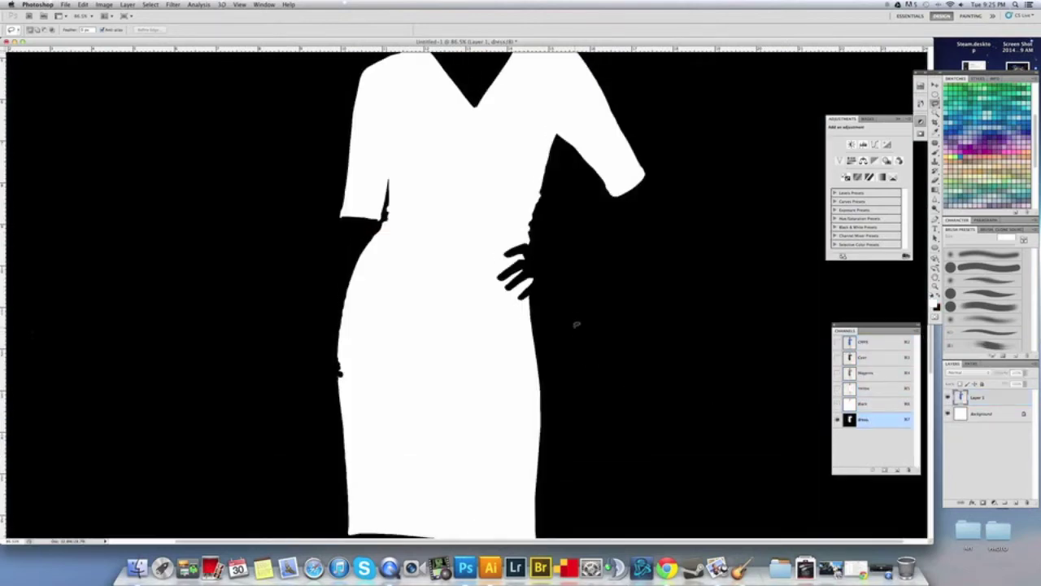
pyautogui.click(887, 345)
pyautogui.click(873, 359)
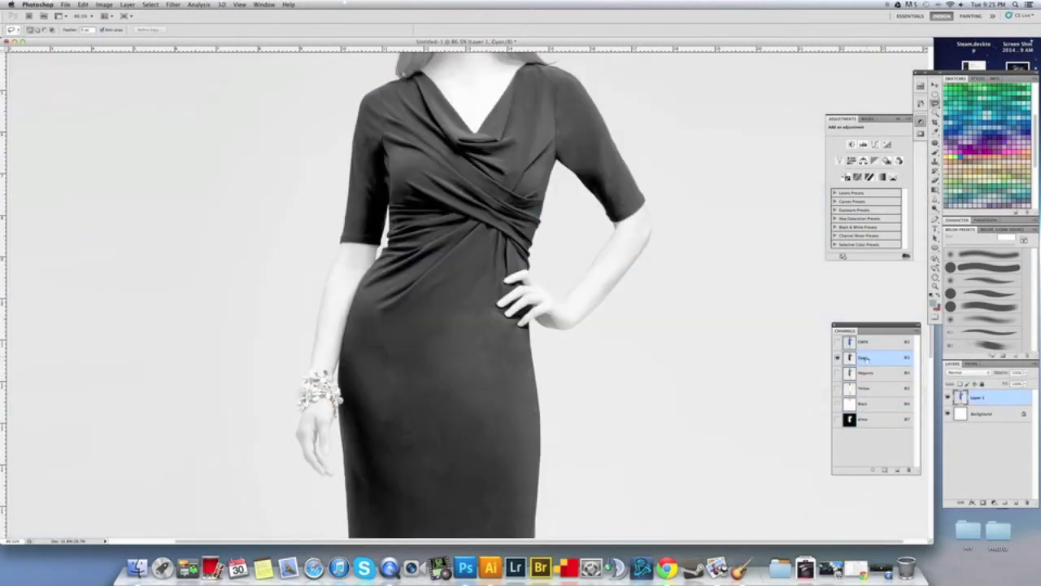
pyautogui.click(862, 421)
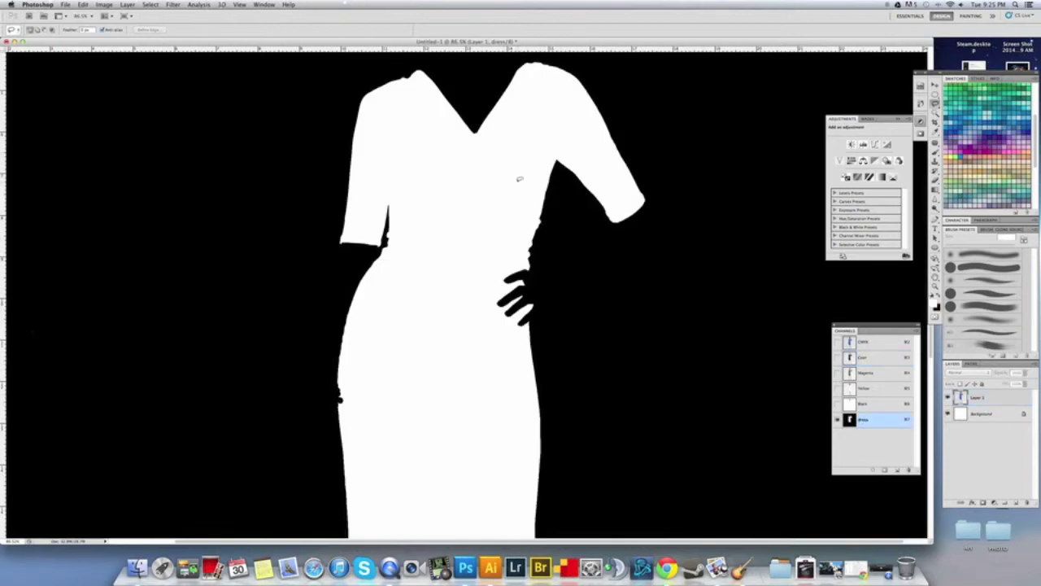
pyautogui.click(896, 360)
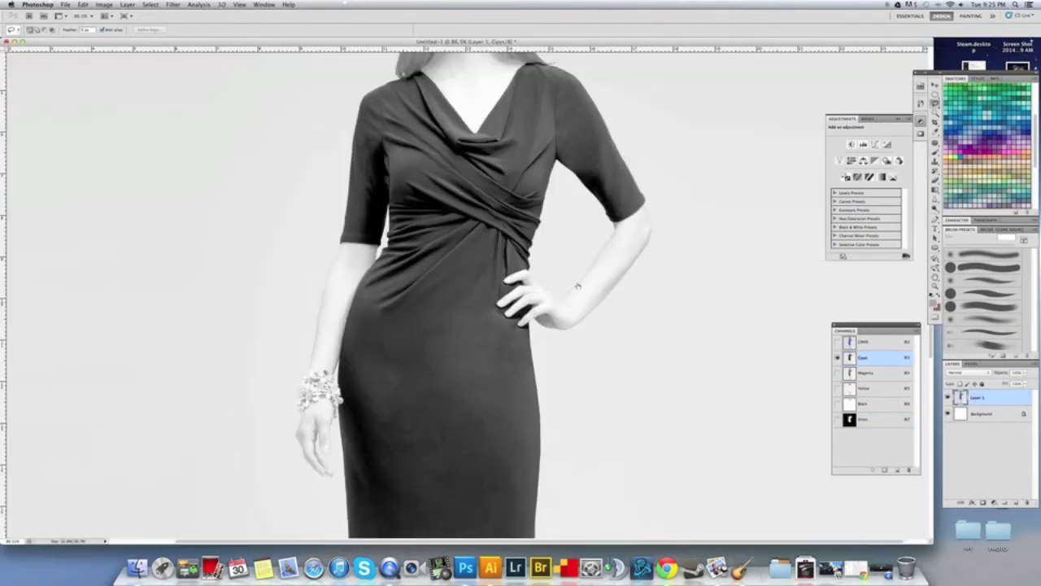
pyautogui.click(883, 421)
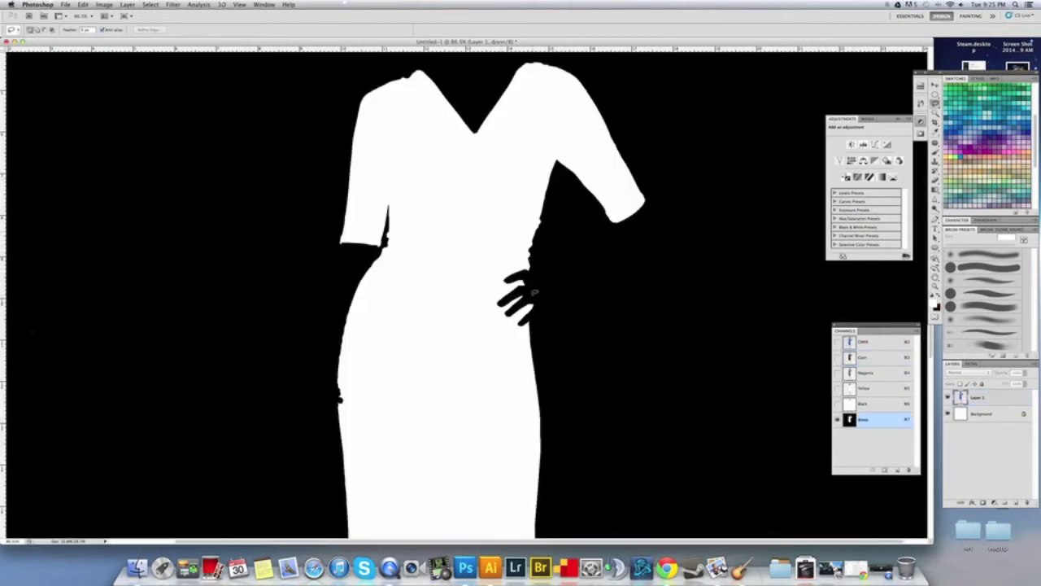
pyautogui.scroll(2, 437, 257)
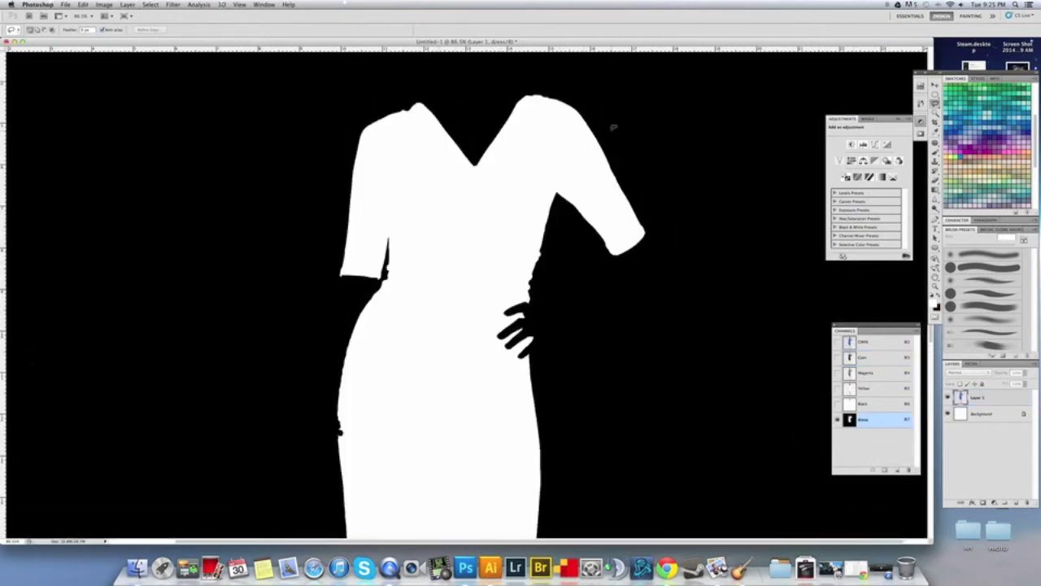
pyautogui.click(868, 343)
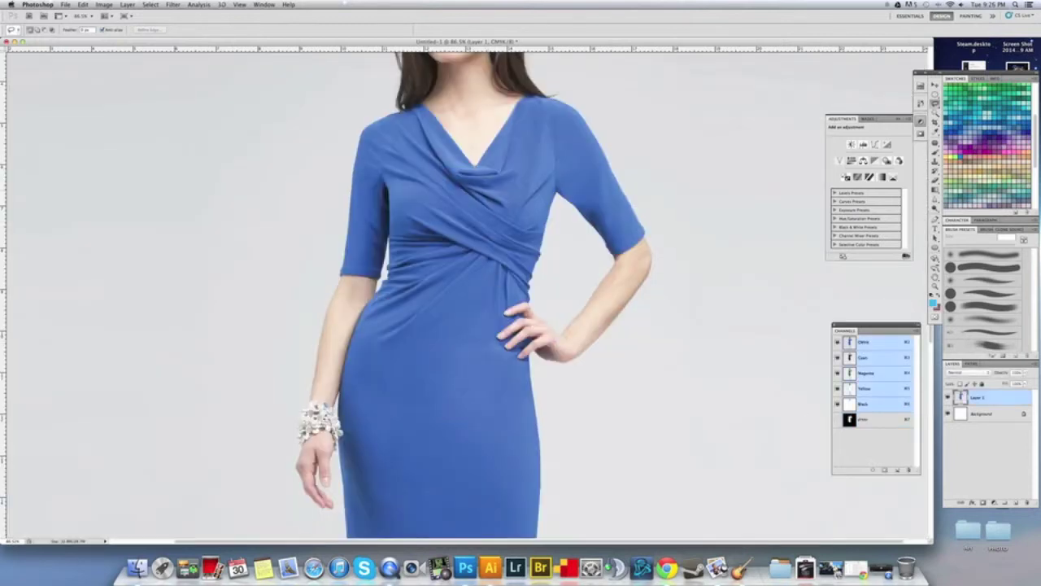
# Load the saved dress channel as a selection around the blue dress.
pyautogui.scroll(-3, 496, 224)
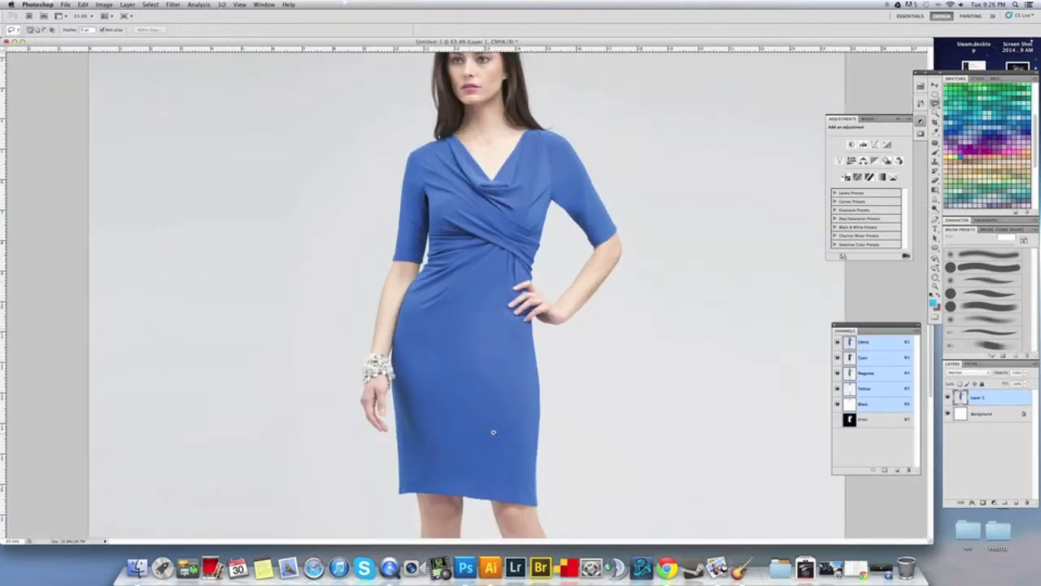
pyautogui.scroll(2, 493, 432)
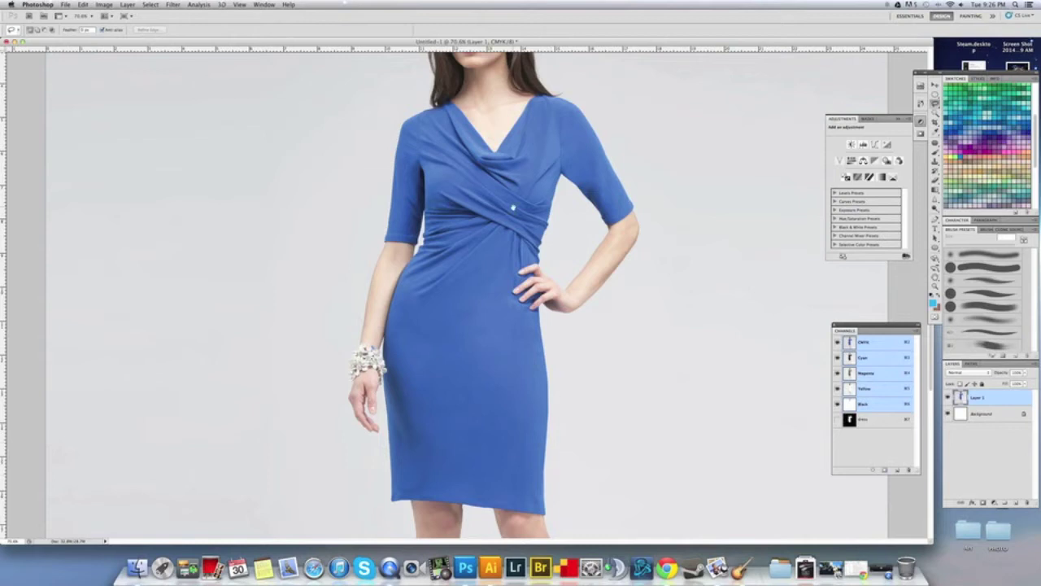
pyautogui.moveTo(514, 207)
pyautogui.mouseDown()
pyautogui.moveTo(514, 268)
pyautogui.moveTo(513, 224)
pyautogui.mouseUp()
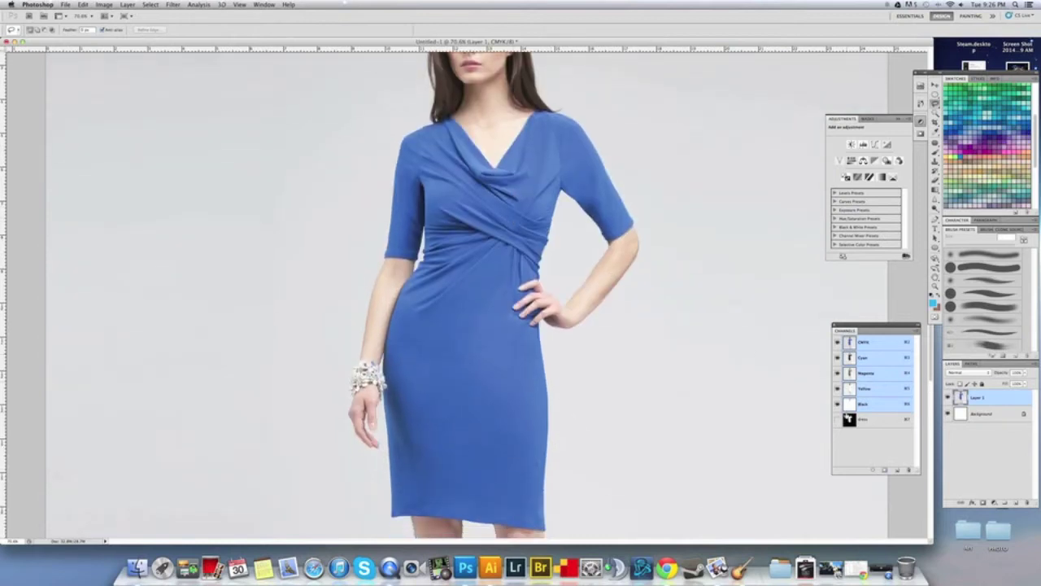
pyautogui.keyDown('super'); pyautogui.click(850, 420); pyautogui.keyUp('super')
# Add a Channel Mixer adjustment layer masked to the dress selection, keeping Normal mode and 100% opacity.
pyautogui.click(198, 4)
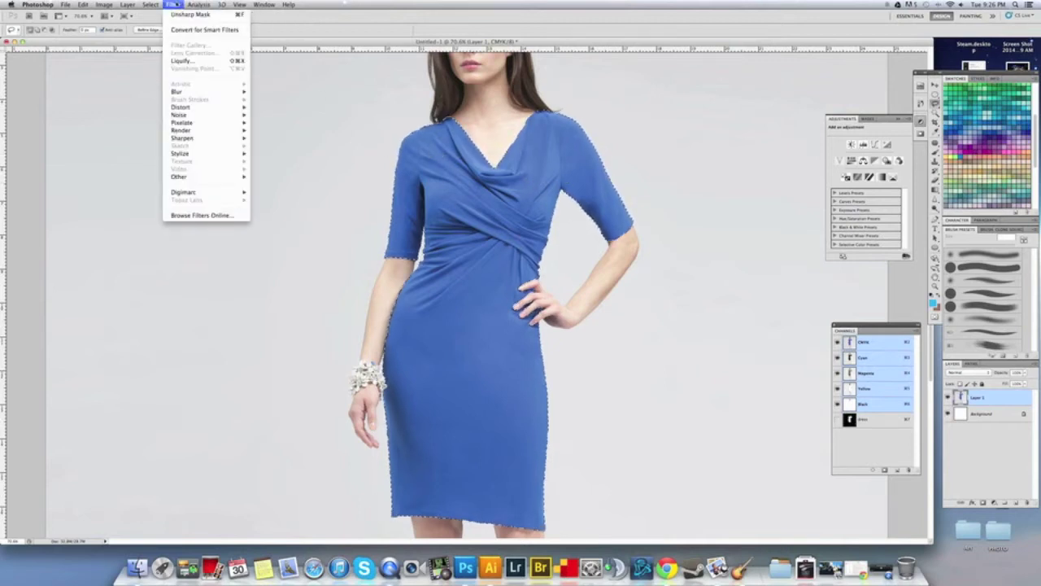
pyautogui.moveTo(161, 4)
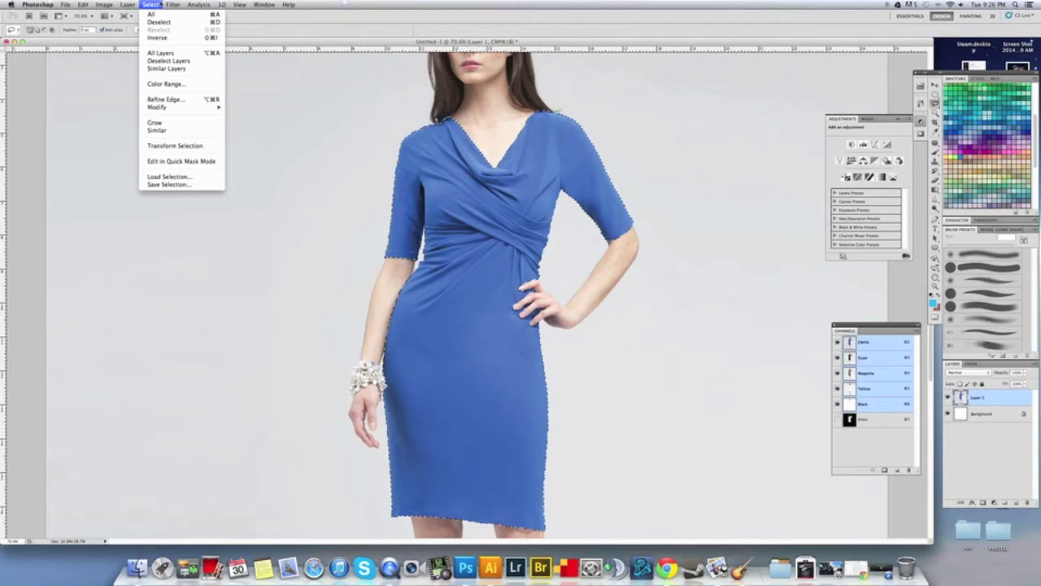
pyautogui.moveTo(151, 84)
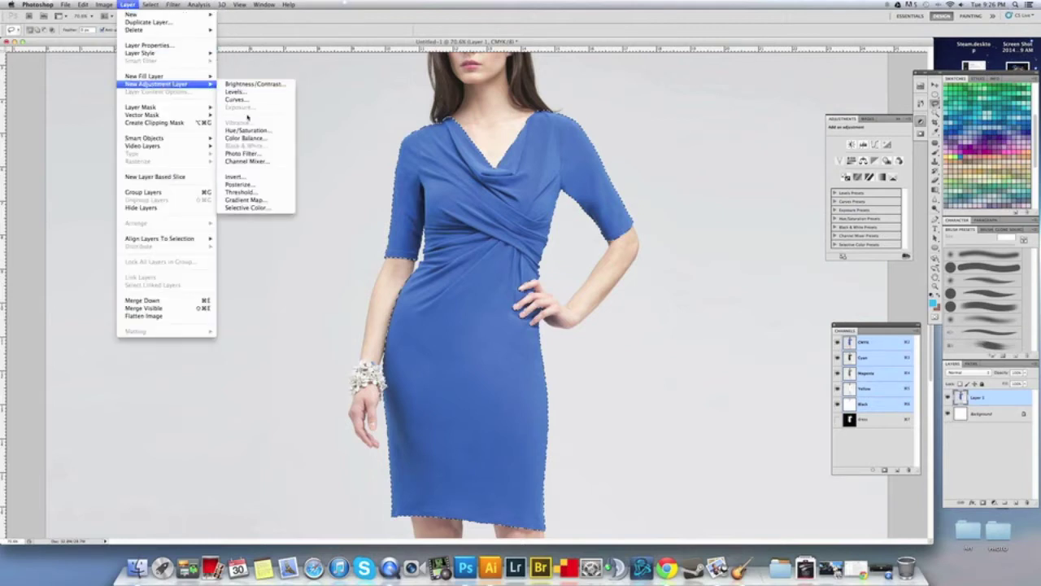
pyautogui.click(247, 161)
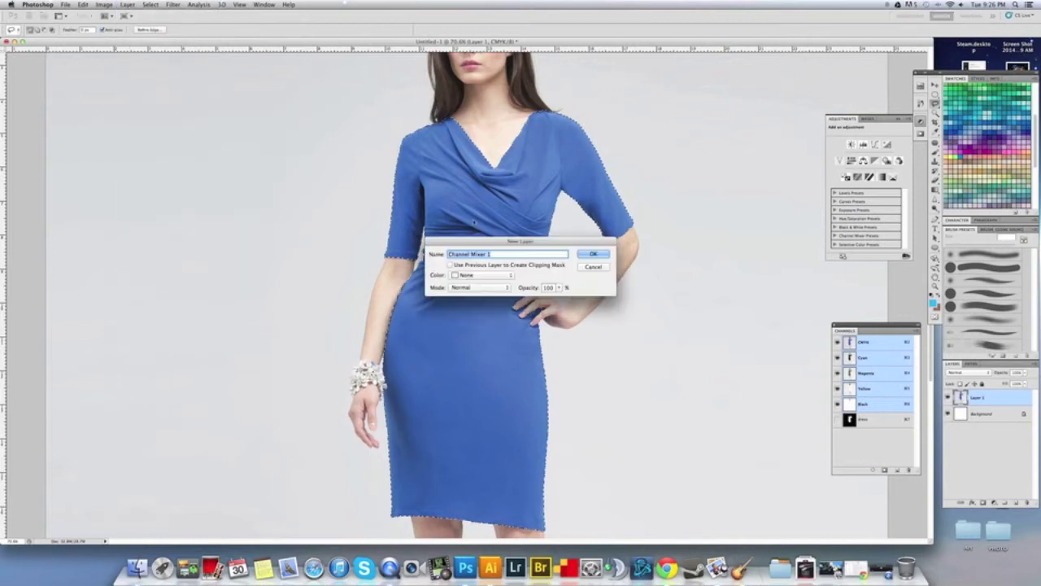
pyautogui.press('Return')
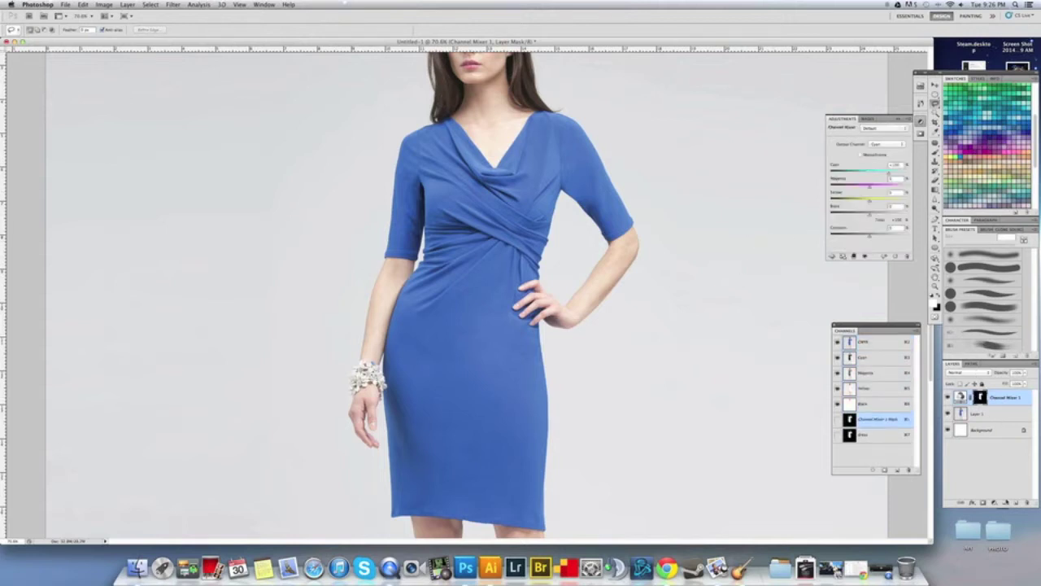
# Create a new layer above the Channel Mixer layer and choose a pinkish-red swatch as the foreground colour.
pyautogui.click(1014, 503)
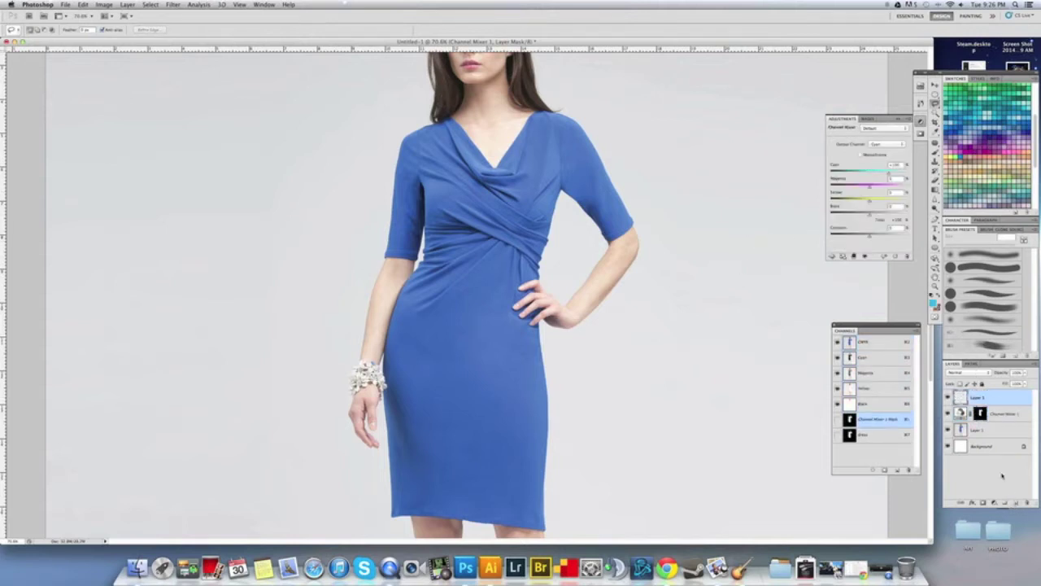
pyautogui.click(999, 396)
pyautogui.scroll(-5, 991, 162)
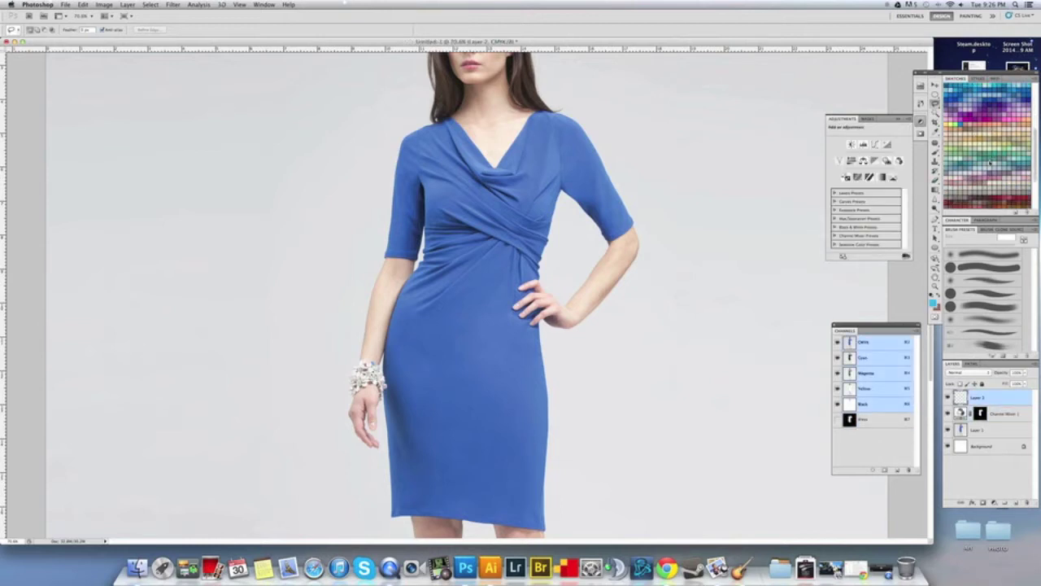
pyautogui.scroll(6, 990, 155)
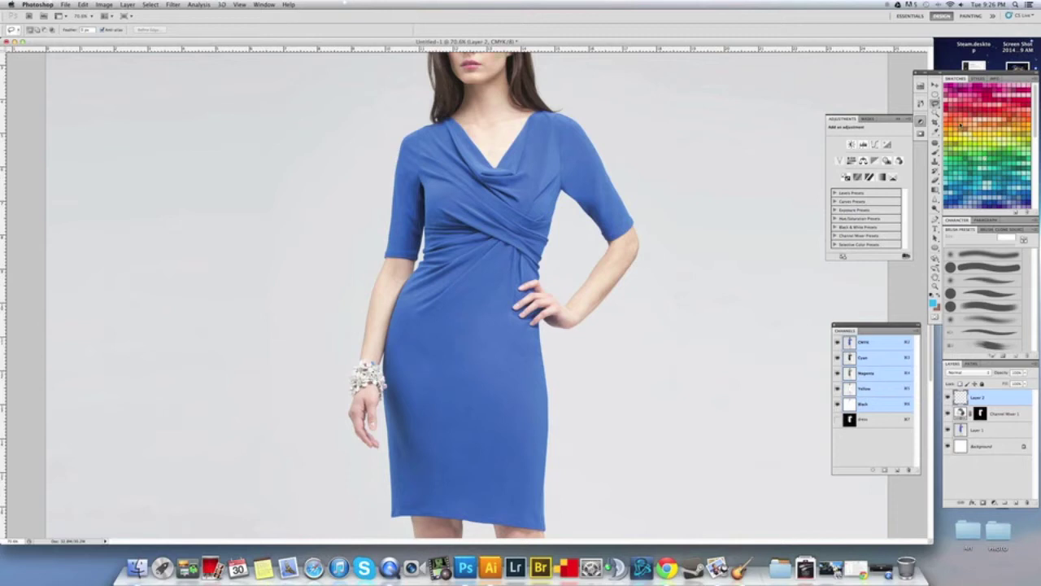
pyautogui.click(960, 104)
# Marquee a rectangle in the empty background beside the dress, fill it with the pinkish-red foreground colour, and deselect.
pyautogui.moveTo(935, 95); pyautogui.dragTo(946, 100)
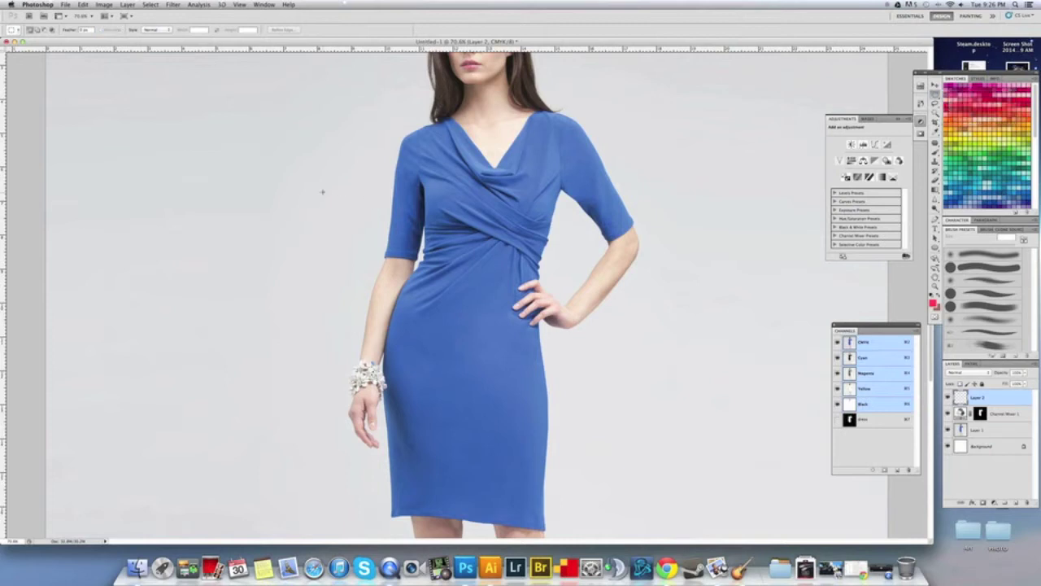
pyautogui.moveTo(346, 239); pyautogui.dragTo(355, 263)
pyautogui.hotkey('alt', 'BackSpace')
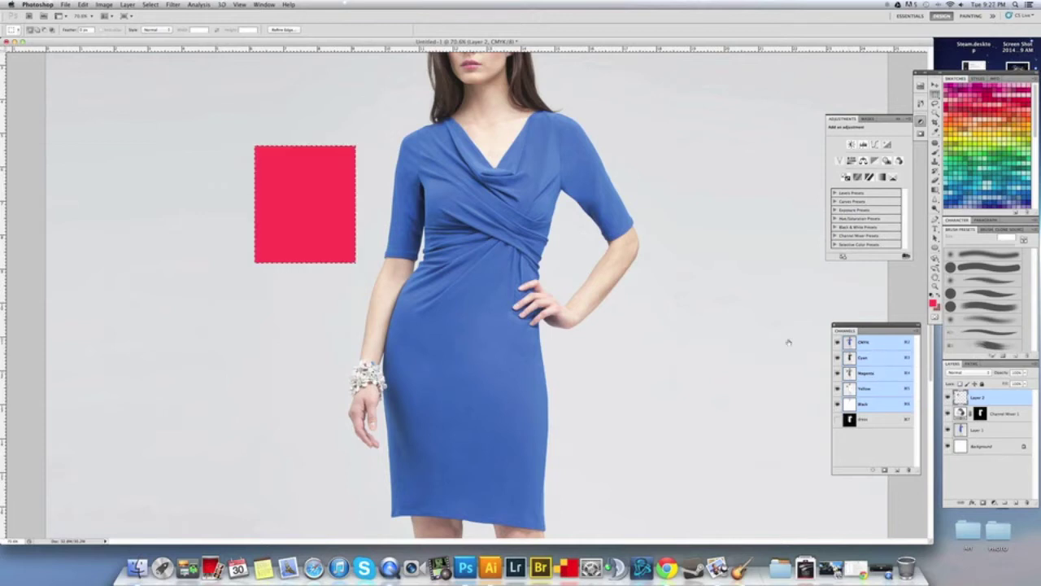
pyautogui.press('super+d')
pyautogui.click(239, 4)
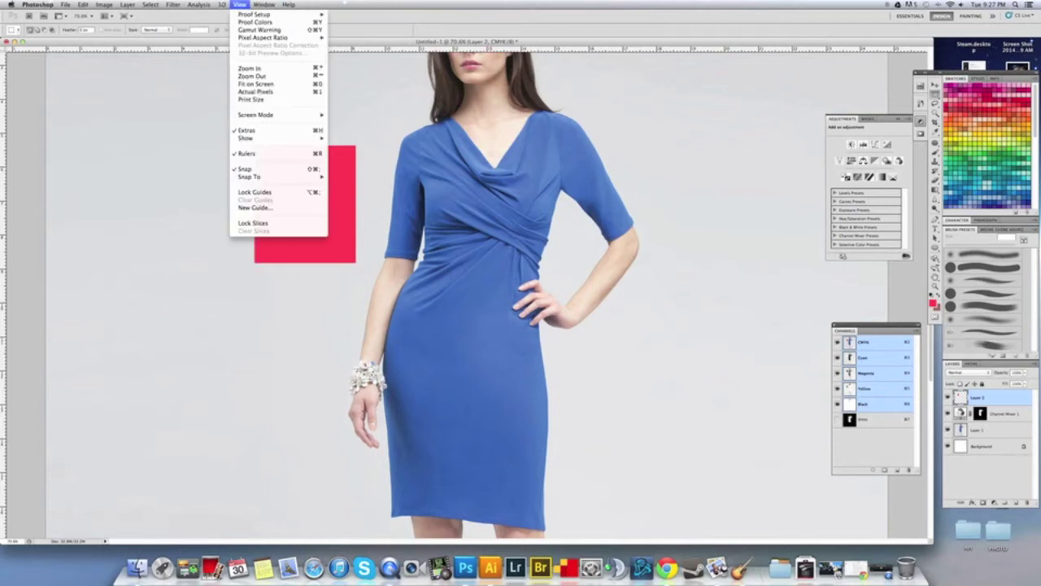
pyautogui.moveTo(264, 5)
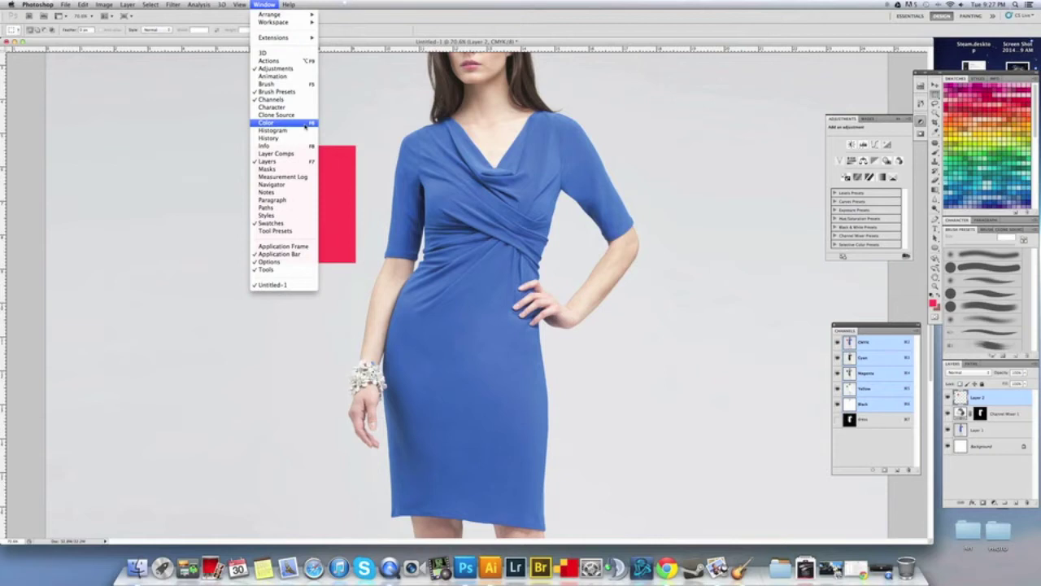
pyautogui.click(306, 123)
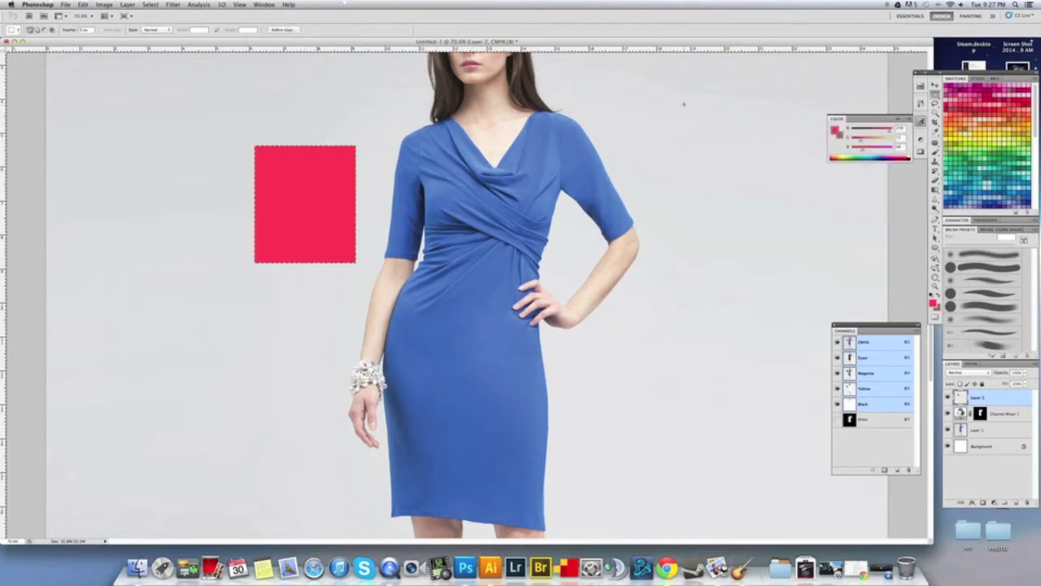
pyautogui.click(898, 119)
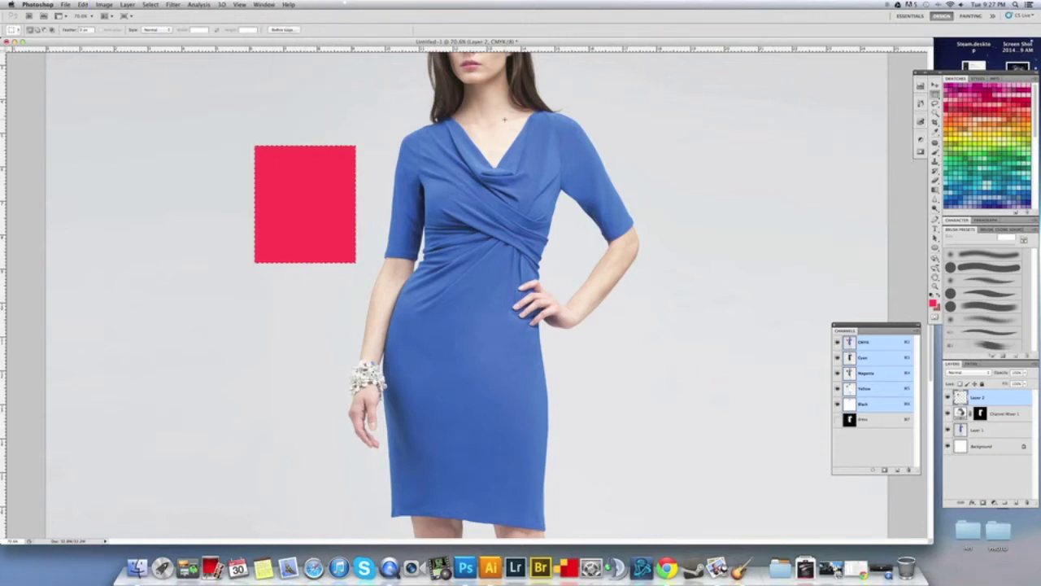
# Show the Info panel floating over the empty background beside the dress and clear the swatch's selection.
pyautogui.click(265, 5)
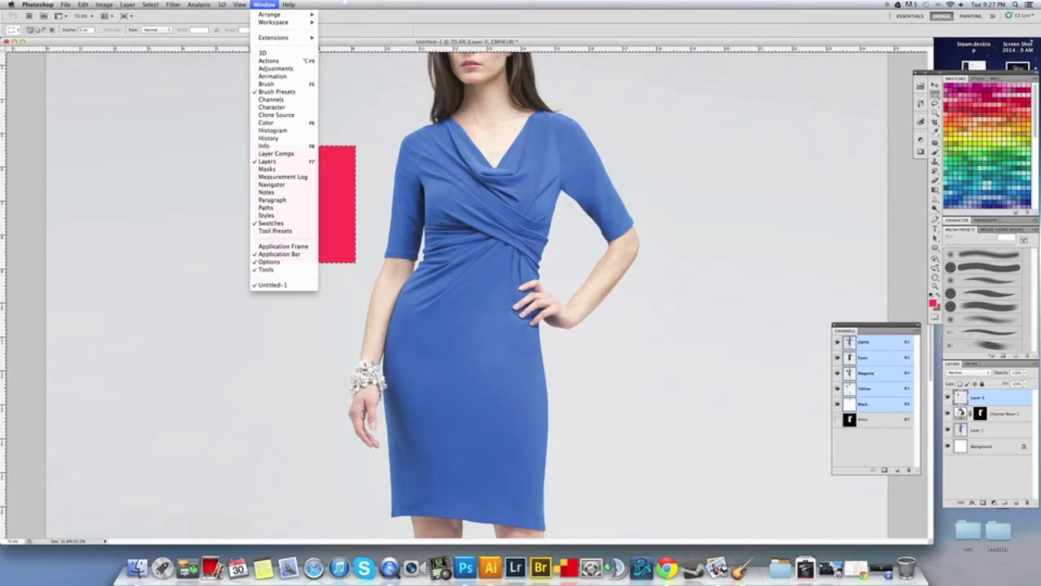
pyautogui.click(311, 147)
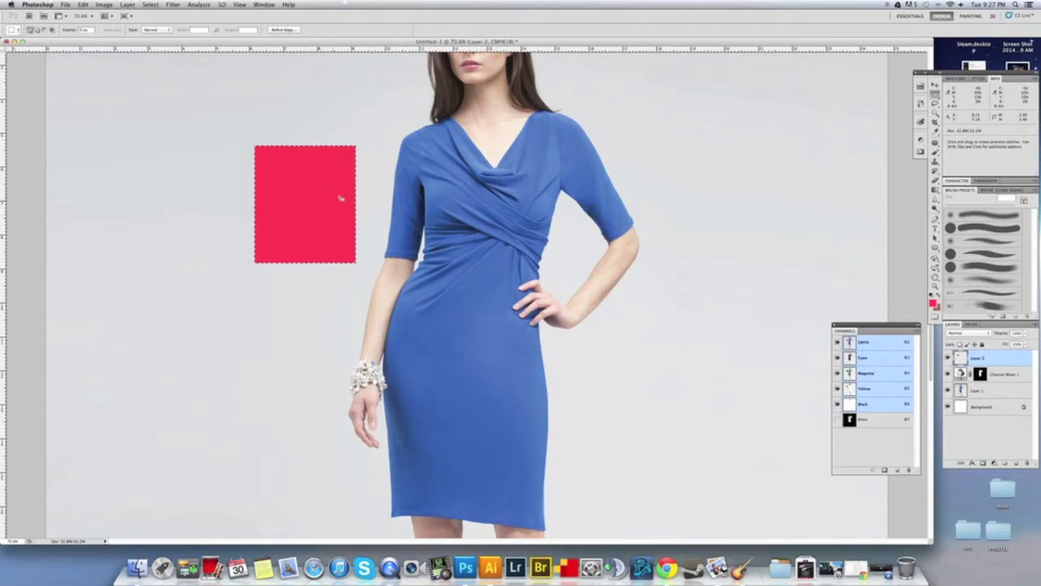
pyautogui.moveTo(996, 79); pyautogui.dragTo(727, 144)
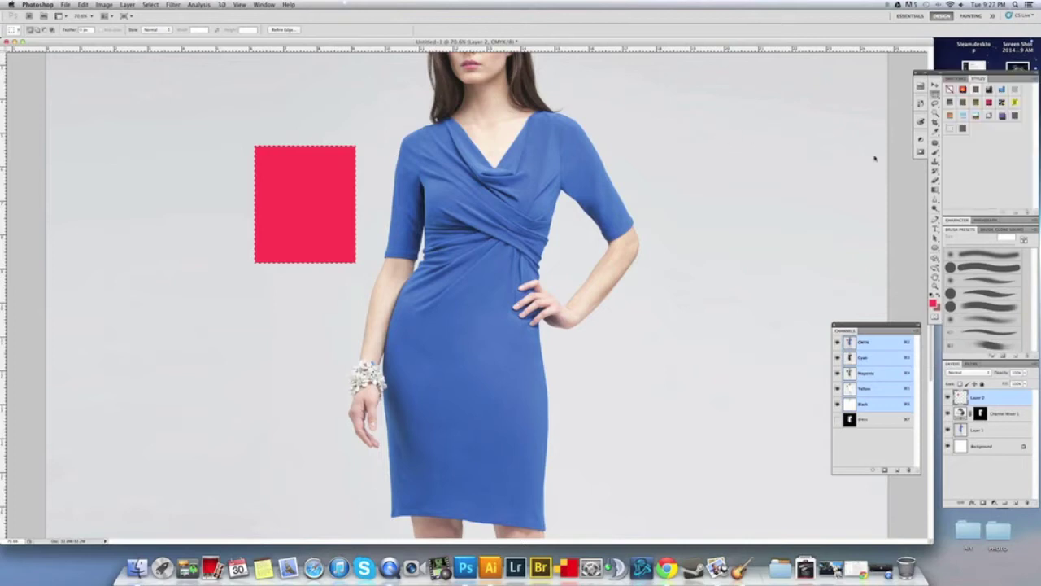
pyautogui.press('F8')
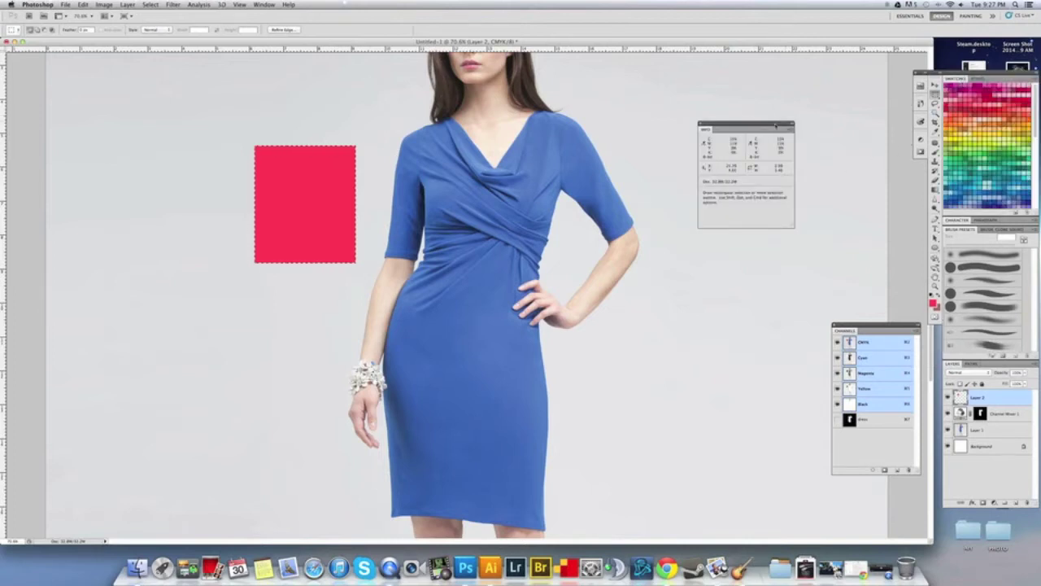
pyautogui.moveTo(775, 126); pyautogui.dragTo(737, 143)
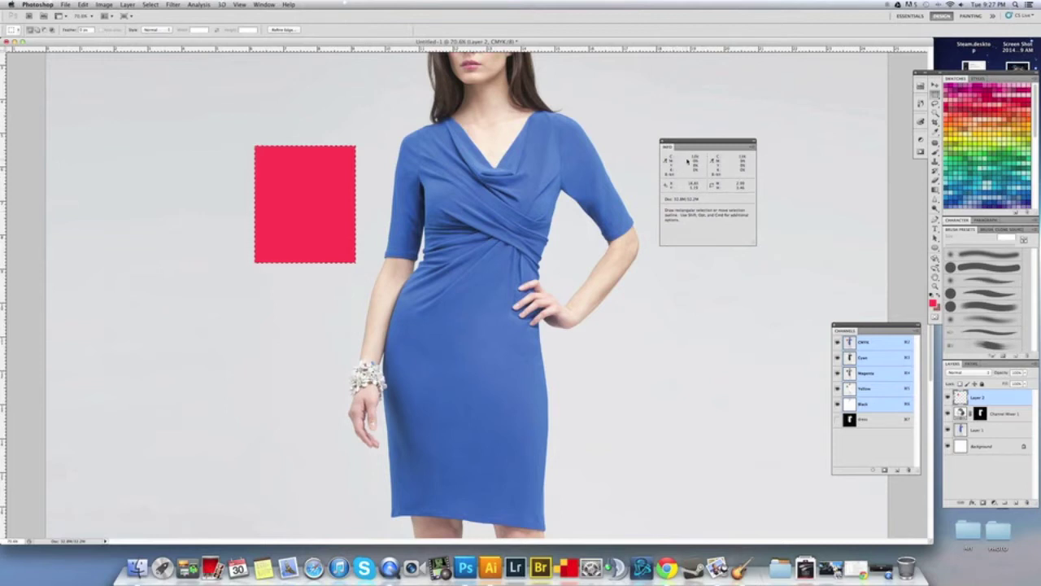
pyautogui.click(311, 182)
# Open the Channel Mixer adjustment layer's settings and move the Info panel clear of them.
pyautogui.click(974, 416)
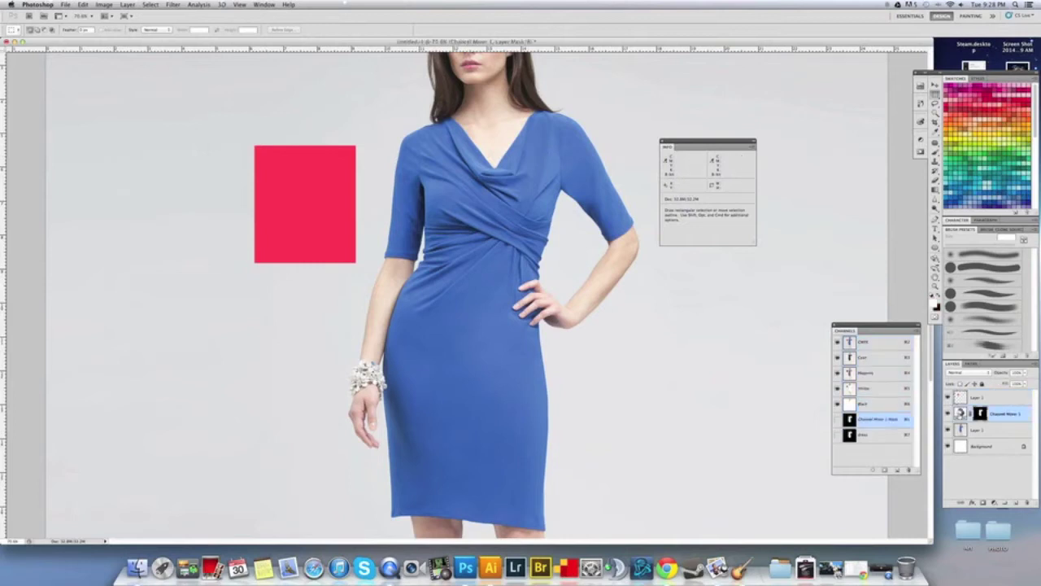
pyautogui.click(962, 413)
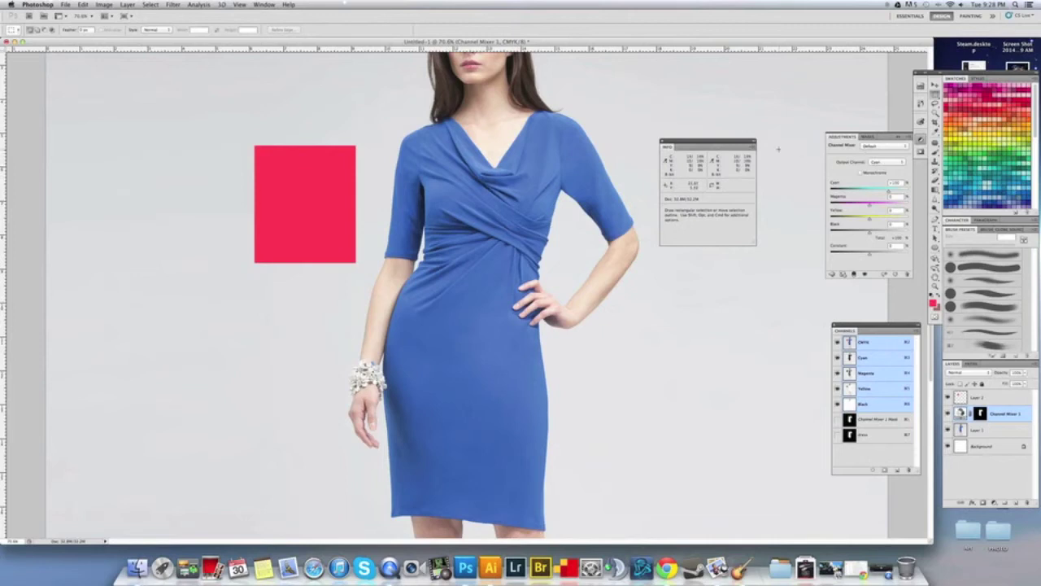
pyautogui.moveTo(721, 144); pyautogui.dragTo(769, 76)
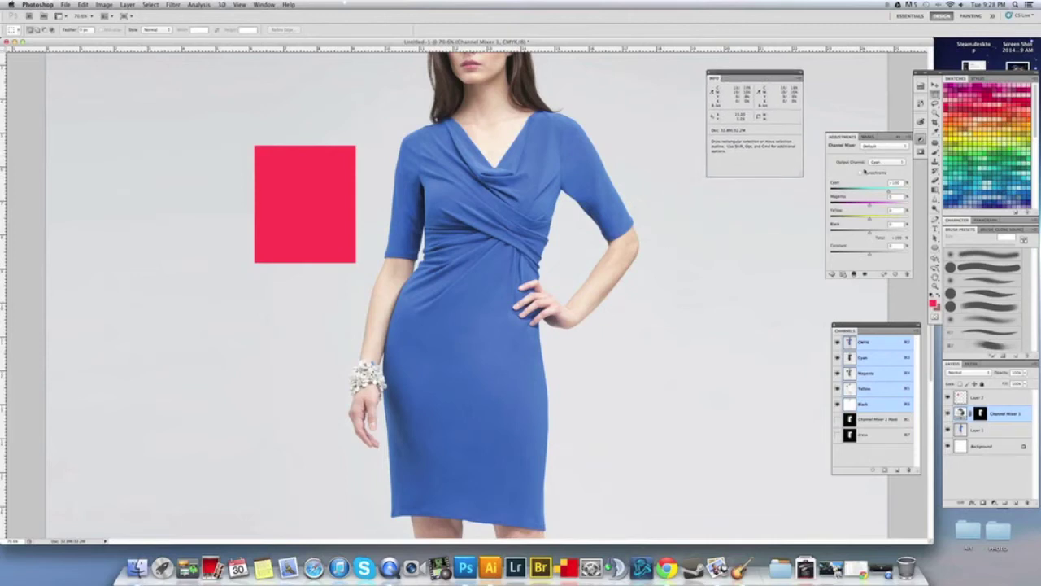
# With Cyan kept as the Channel Mixer's output channel, set its Cyan source to 0%.
pyautogui.click(884, 166)
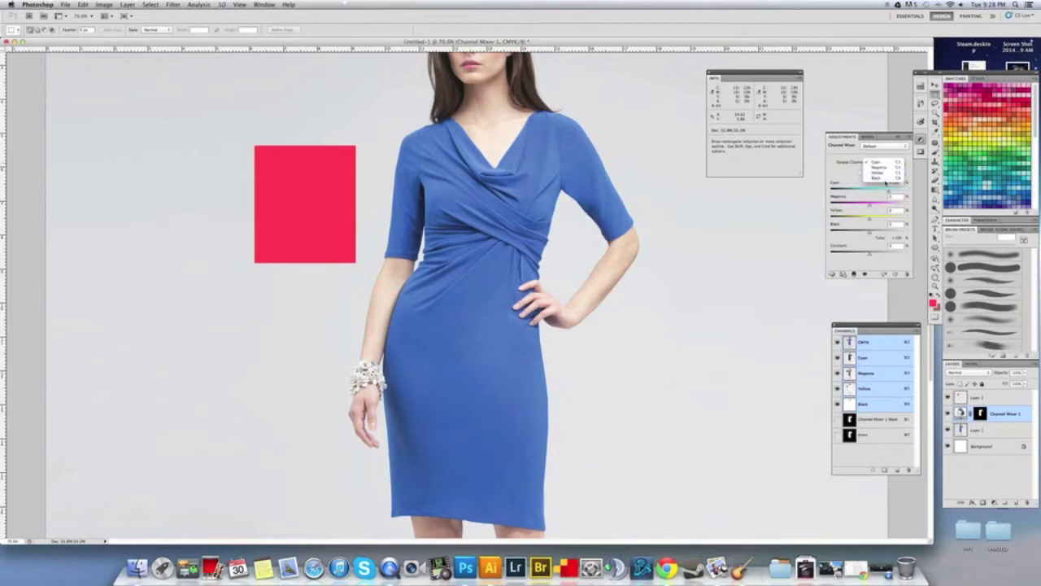
pyautogui.click(862, 165)
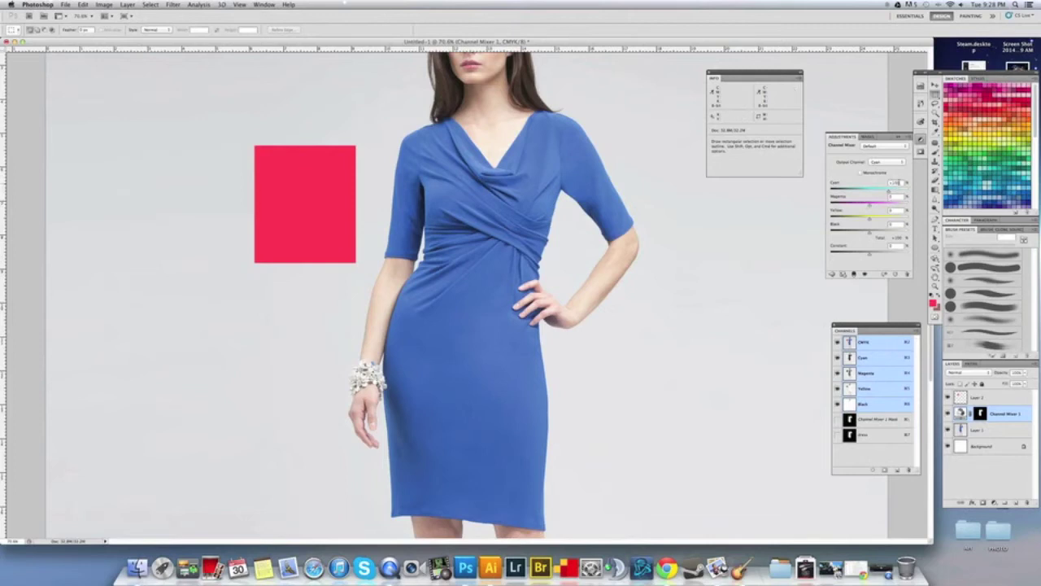
pyautogui.click(876, 167)
pyautogui.click(877, 166)
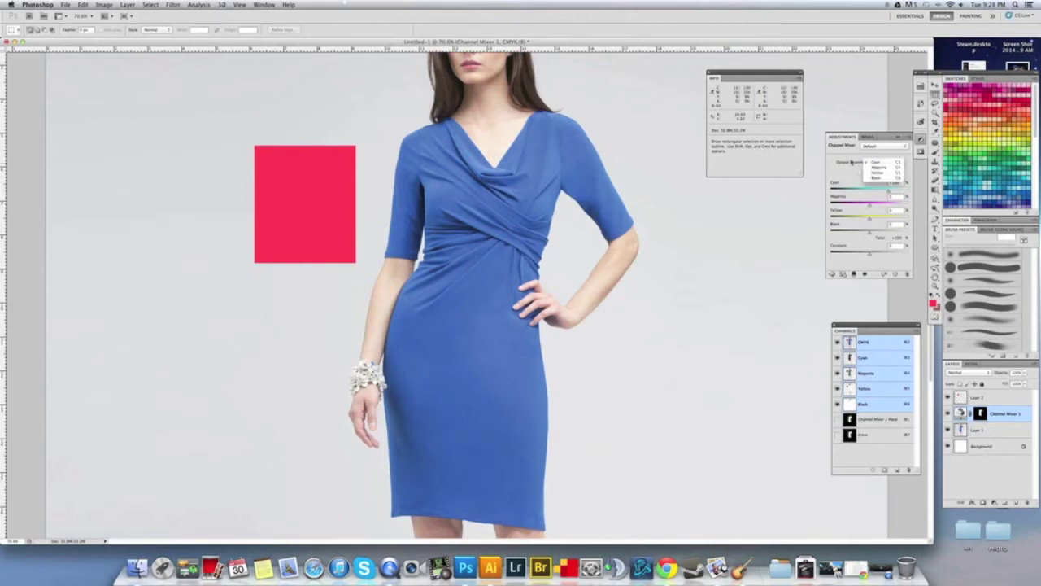
pyautogui.click(872, 163)
pyautogui.click(843, 163)
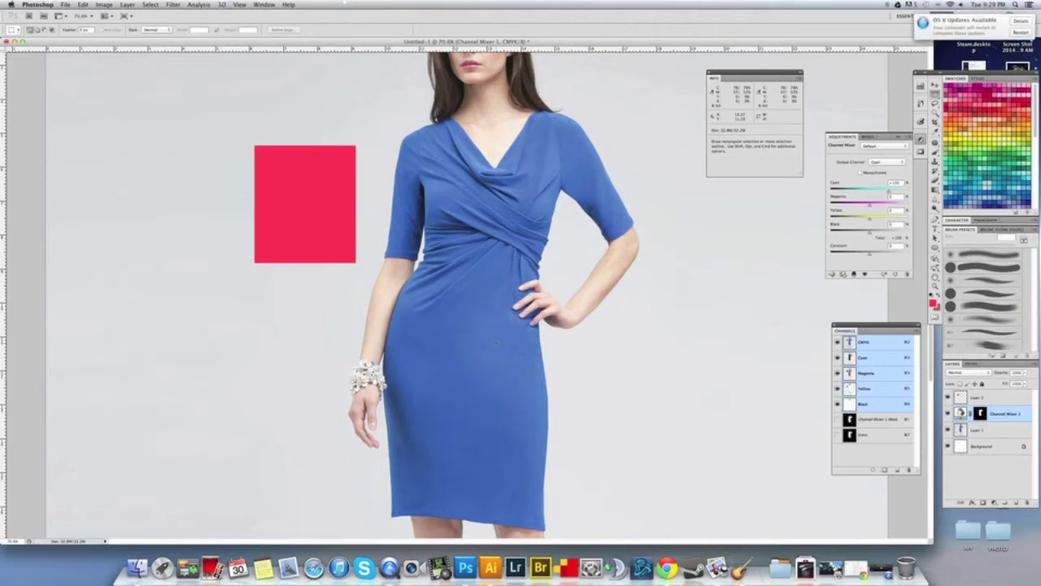
pyautogui.click(896, 183)
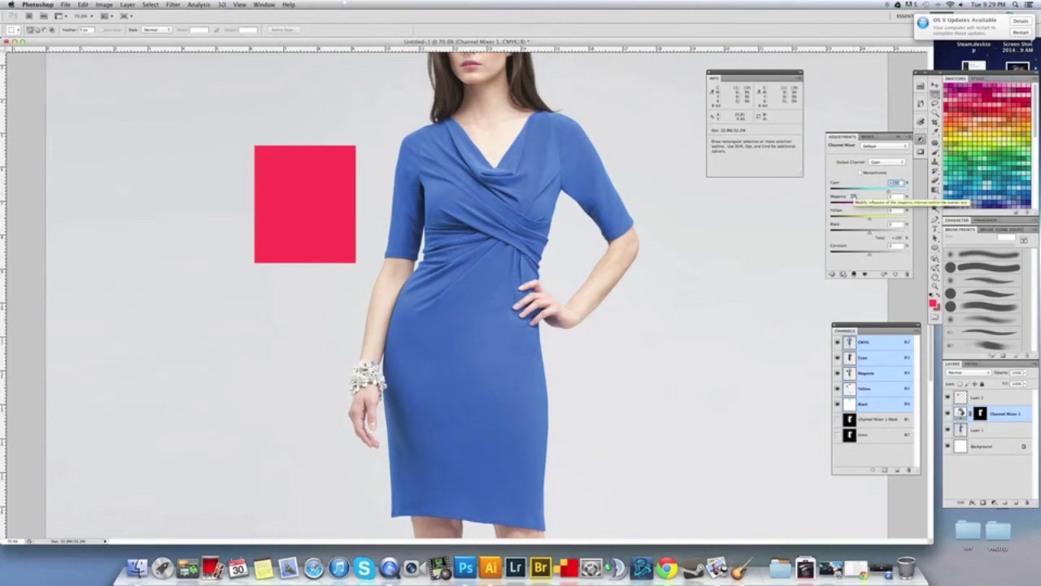
pyautogui.write('0')
pyautogui.click(997, 414)
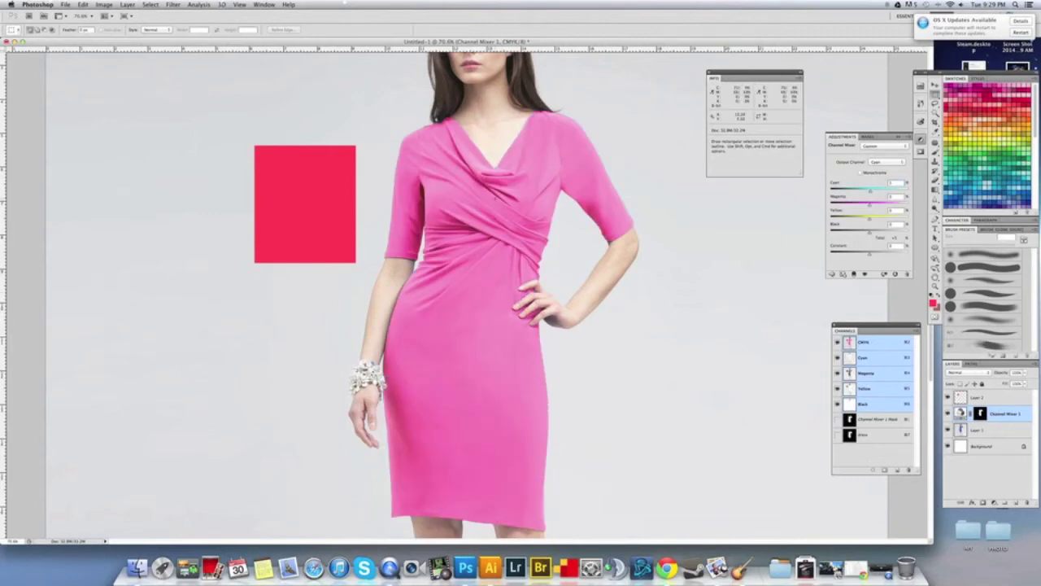
# Examine the recoloured dress up close along the sleeves, waist and hand for mask edge flaws.
pyautogui.press('z')
pyautogui.moveTo(500, 145); pyautogui.dragTo(524, 139)
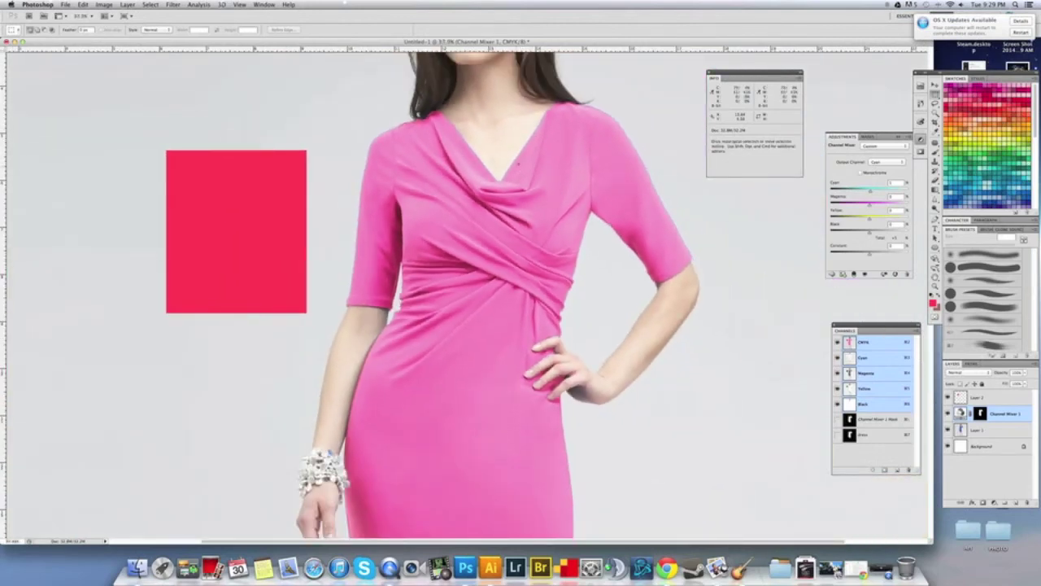
pyautogui.press('super+space')
pyautogui.press('super+space')
pyautogui.moveTo(568, 218)
pyautogui.mouseDown()
pyautogui.moveTo(513, 225)
pyautogui.moveTo(553, 224)
pyautogui.mouseUp()
pyautogui.press('space')
pyautogui.moveTo(526, 302); pyautogui.dragTo(520, 270)
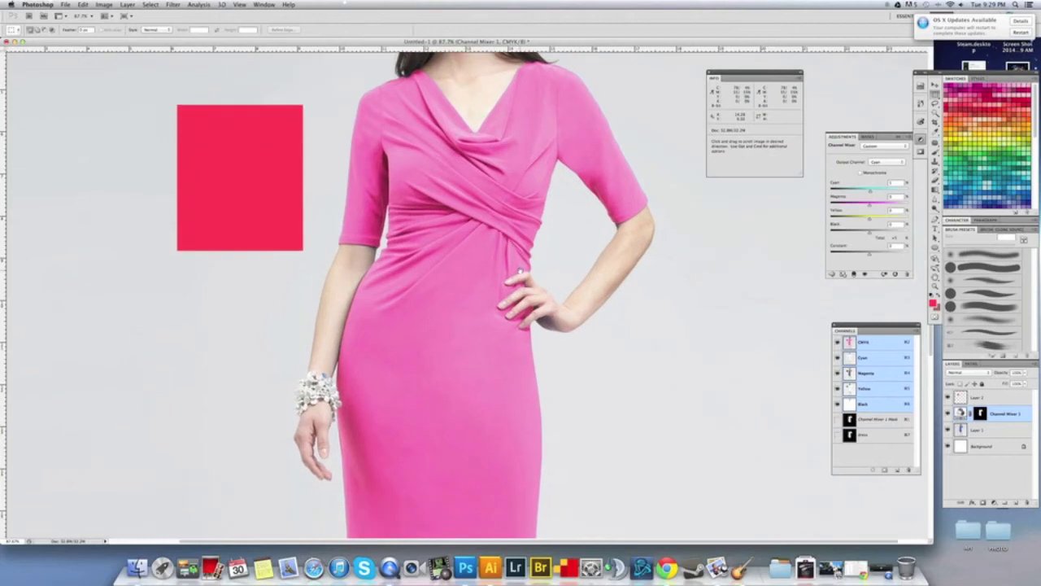
pyautogui.press('z')
pyautogui.moveTo(539, 355)
pyautogui.mouseDown()
pyautogui.moveTo(575, 336)
pyautogui.moveTo(553, 342)
pyautogui.mouseUp()
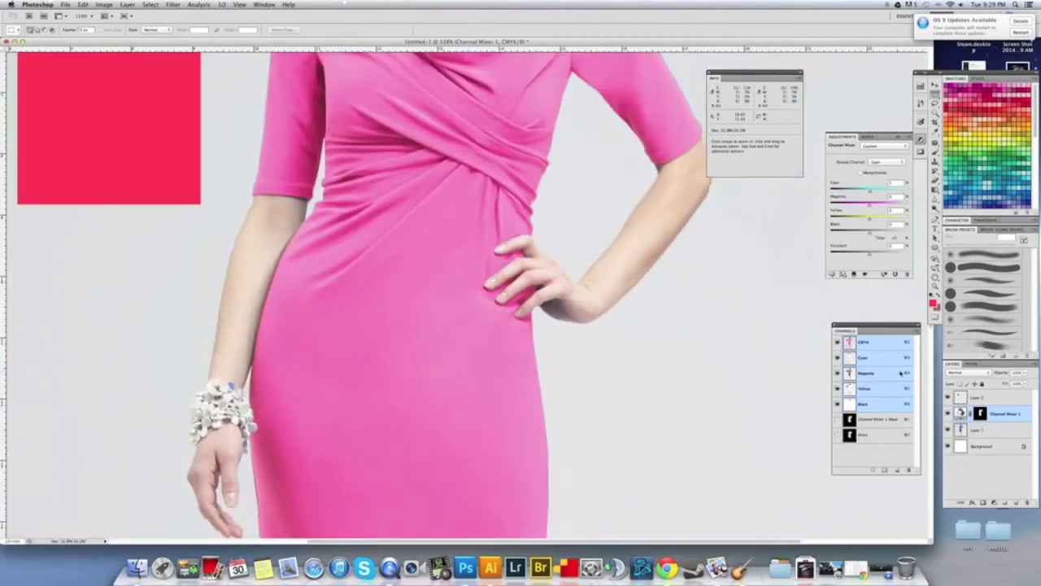
pyautogui.click(980, 413)
pyautogui.press('space')
pyautogui.moveTo(528, 395); pyautogui.dragTo(529, 500)
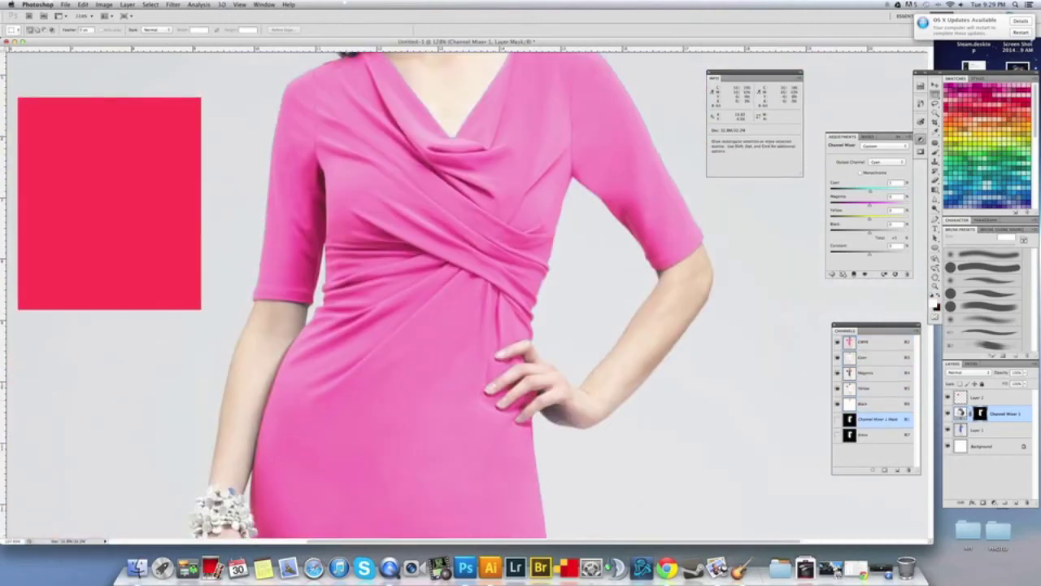
pyautogui.click(174, 5)
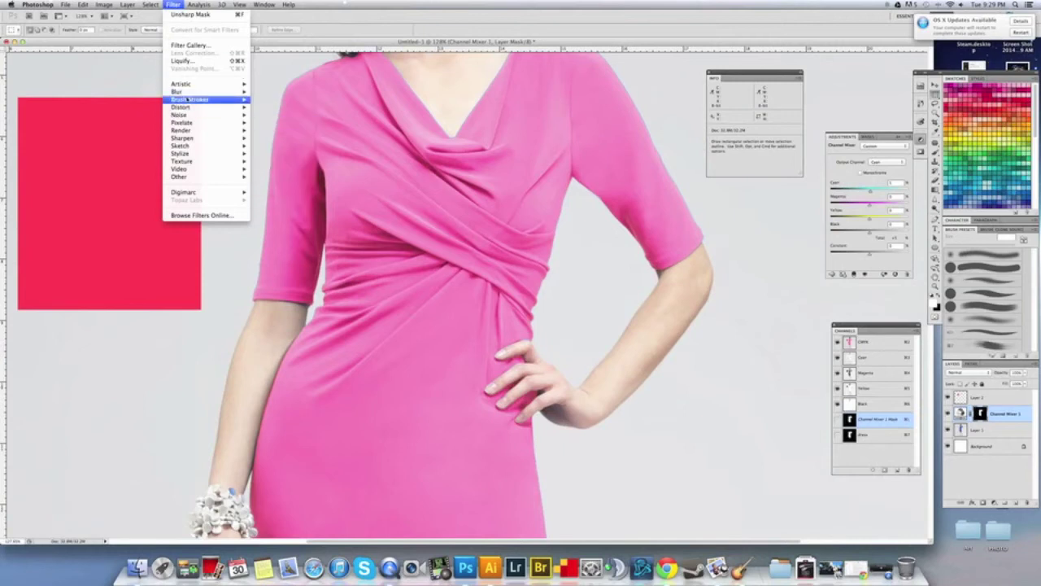
pyautogui.moveTo(129, 4)
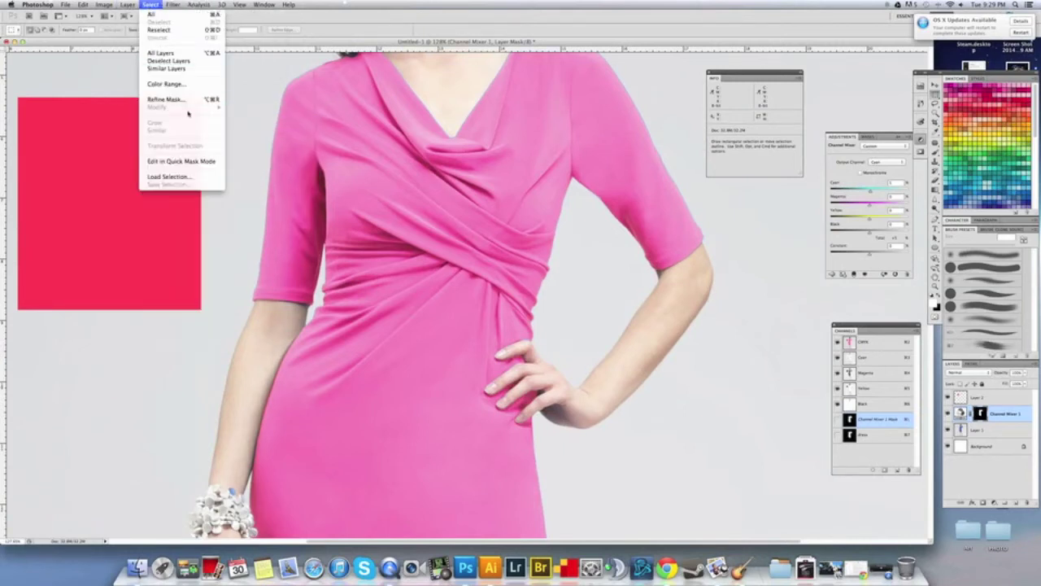
pyautogui.click(414, 89)
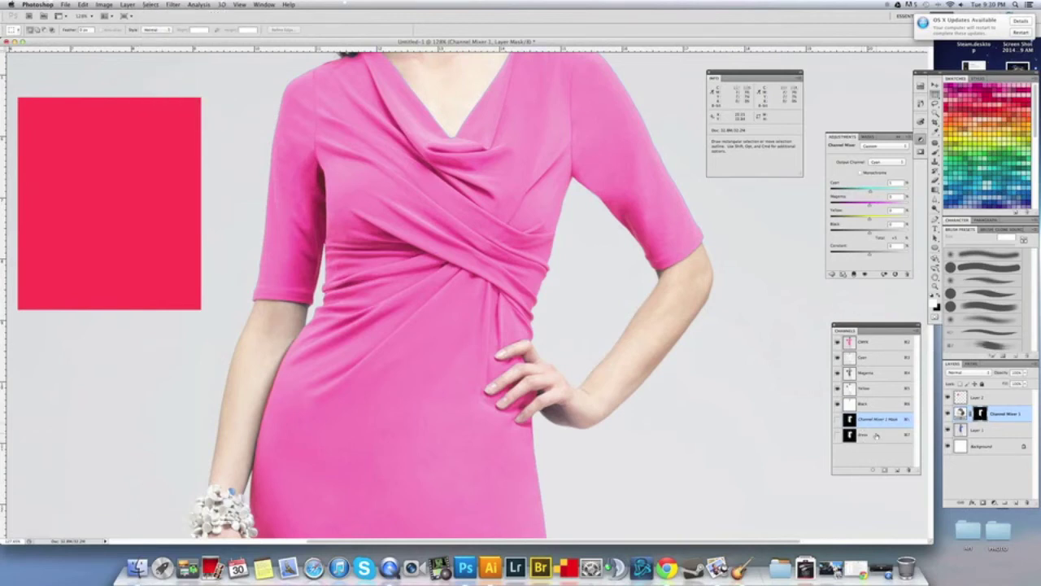
pyautogui.click(877, 436)
pyautogui.click(151, 5)
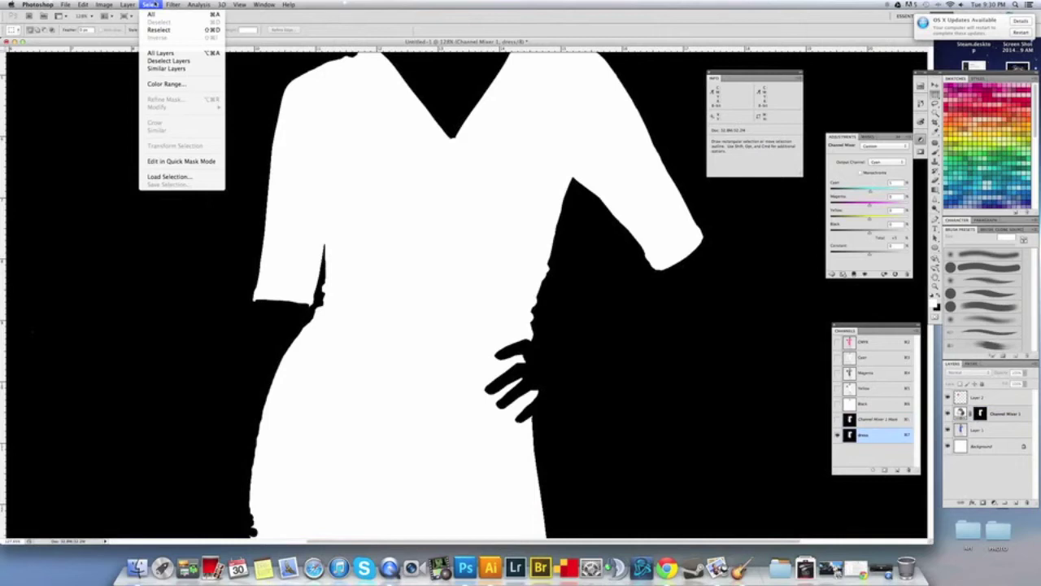
pyautogui.moveTo(174, 5)
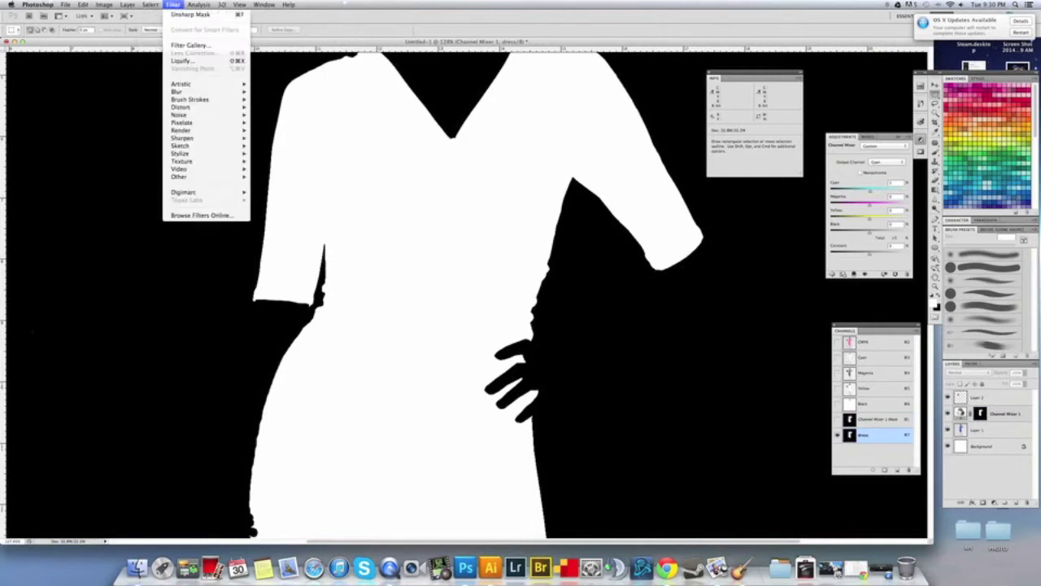
pyautogui.click(658, 263)
# With the swatch layer active, load the Channel Mixer mask as a selection around the dress and feather it with the preset radius.
pyautogui.click(980, 400)
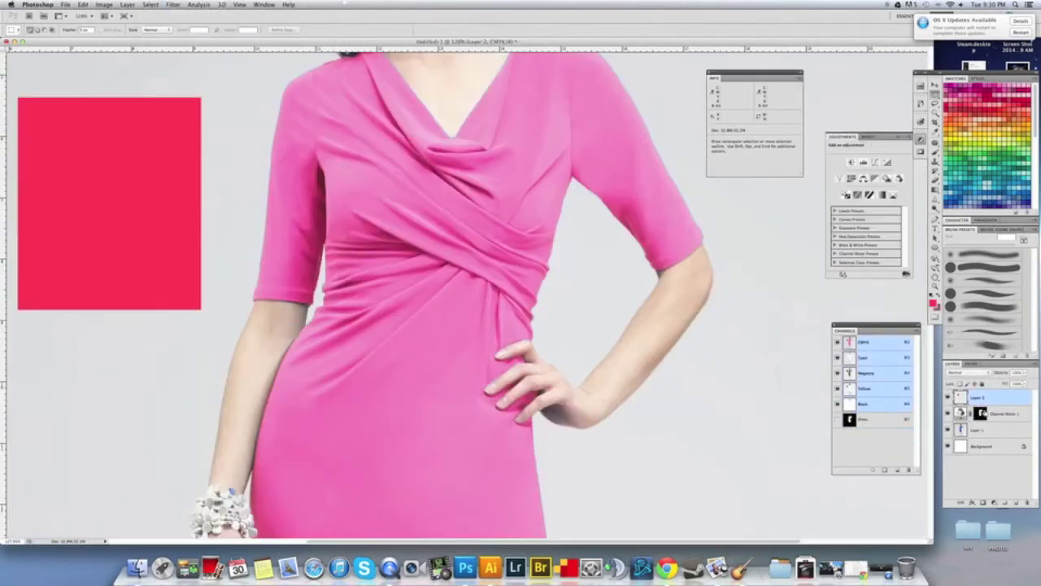
pyautogui.keyDown('super'); pyautogui.click(982, 414); pyautogui.keyUp('super')
pyautogui.click(151, 5)
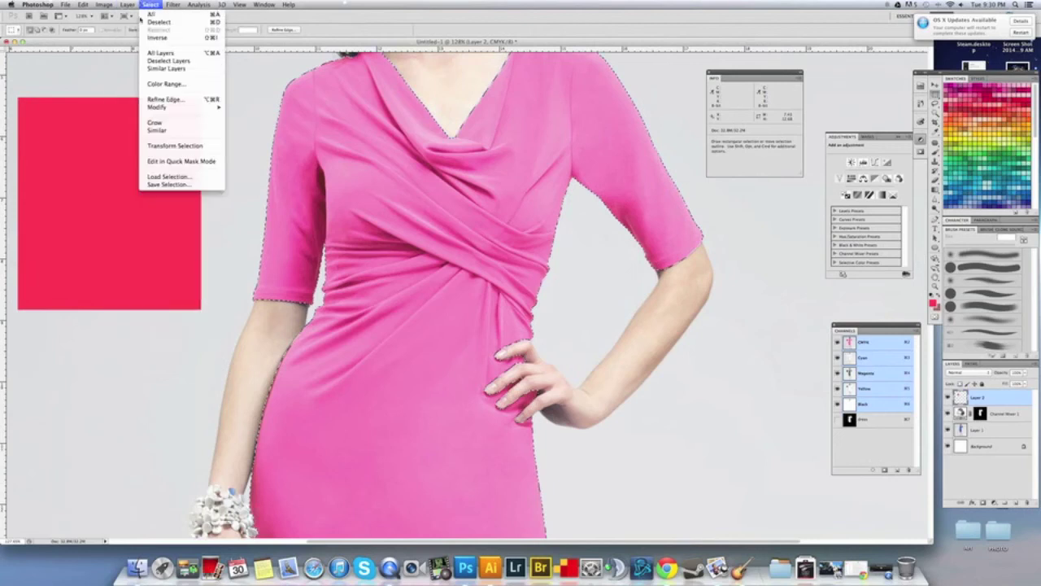
pyautogui.moveTo(162, 107)
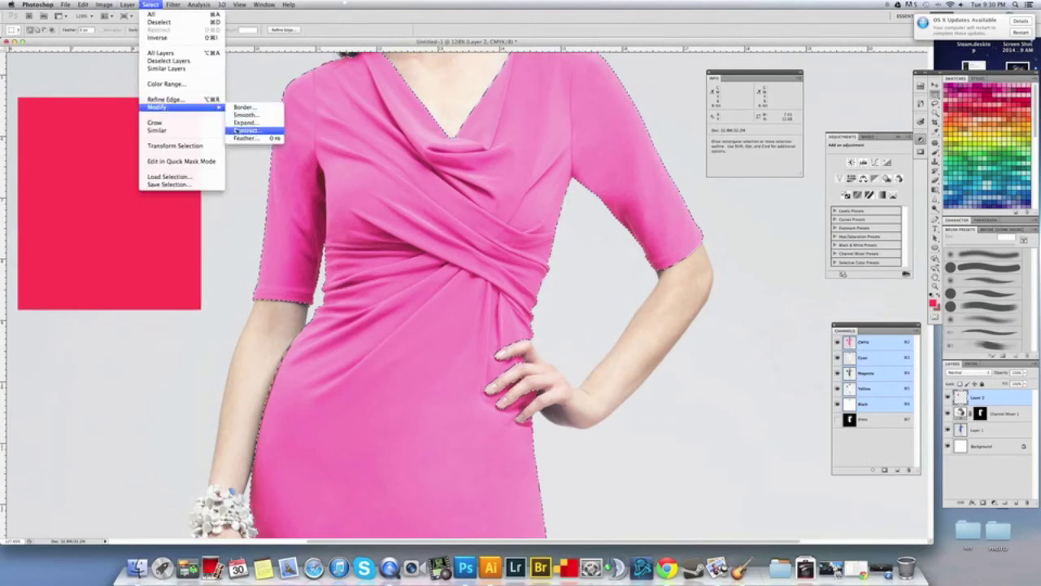
pyautogui.click(246, 138)
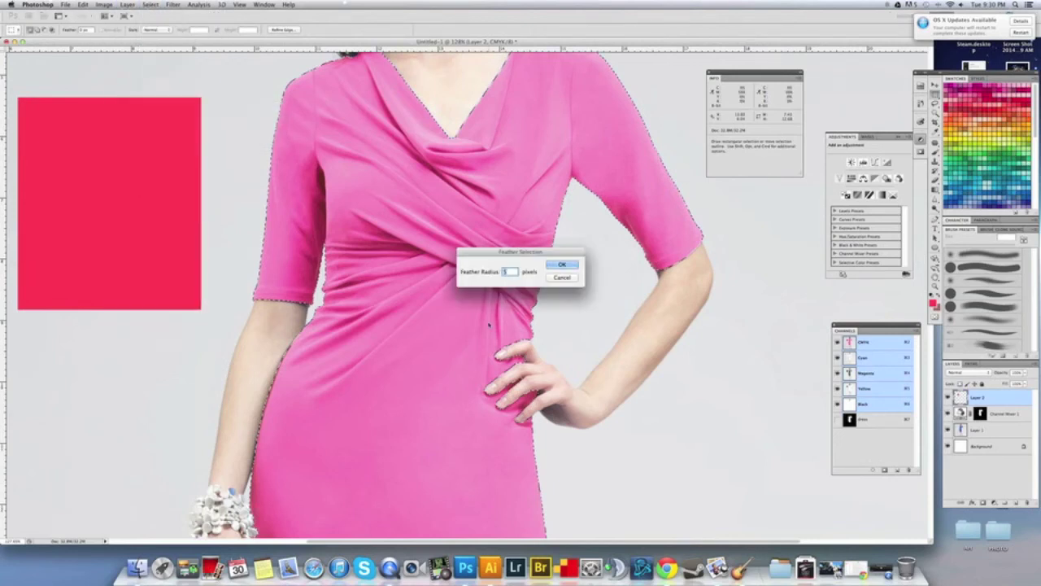
pyautogui.click(561, 265)
# Expand the dress selection by the preset pixel amount.
pyautogui.click(263, 5)
pyautogui.moveTo(150, 5)
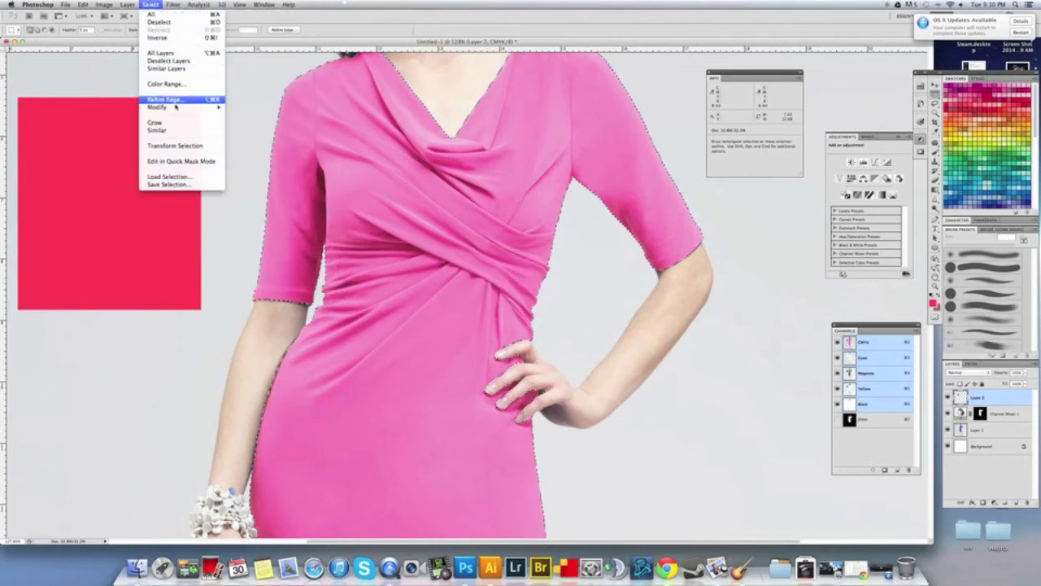
pyautogui.moveTo(175, 107)
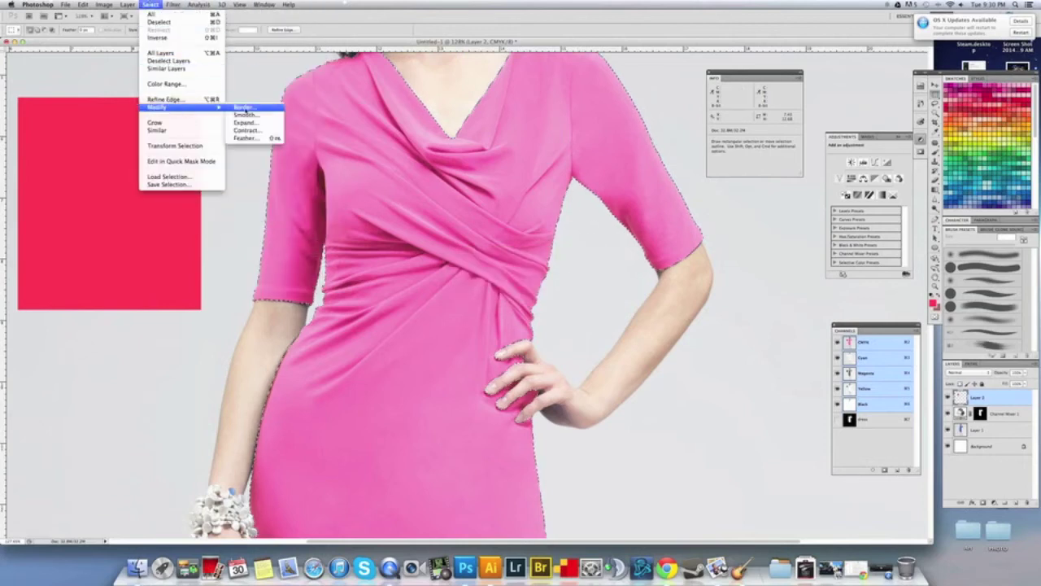
pyautogui.click(251, 122)
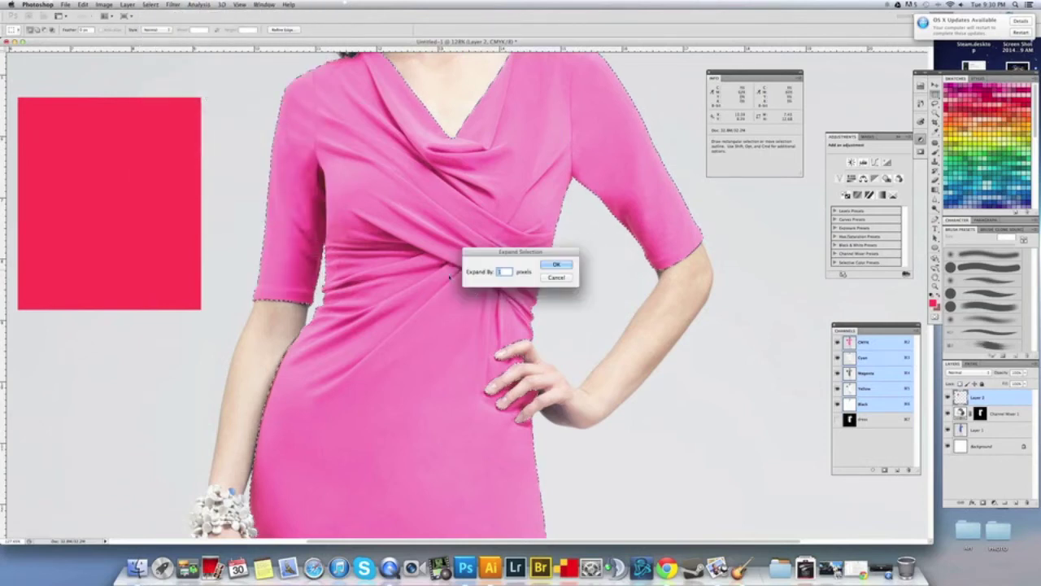
pyautogui.click(560, 264)
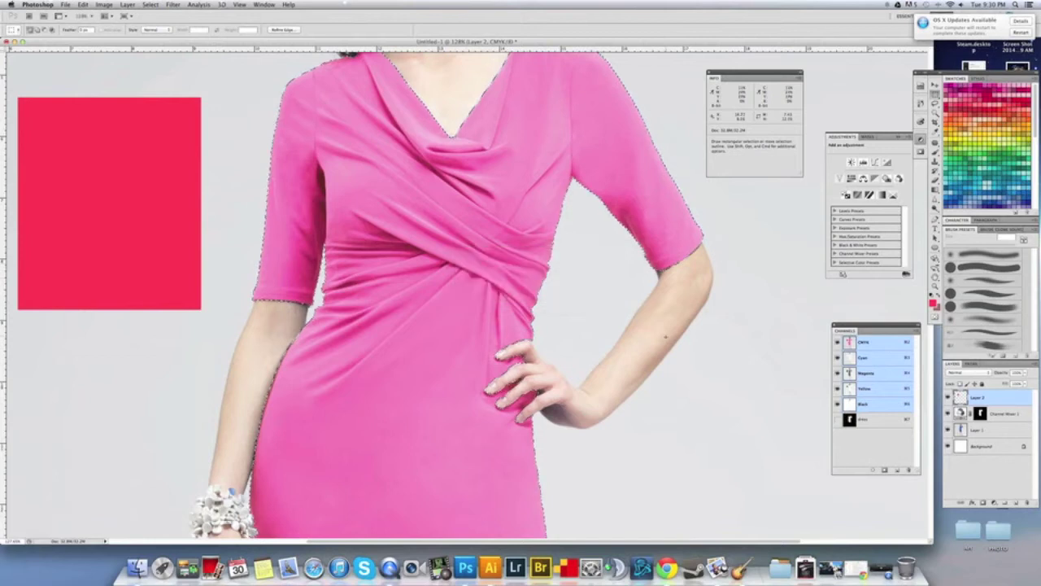
# Replace the Channel Mixer layer's mask with a new one made from the expanded selection, and make the swatch layer active.
pyautogui.rightClick(982, 413)
pyautogui.click(946, 432)
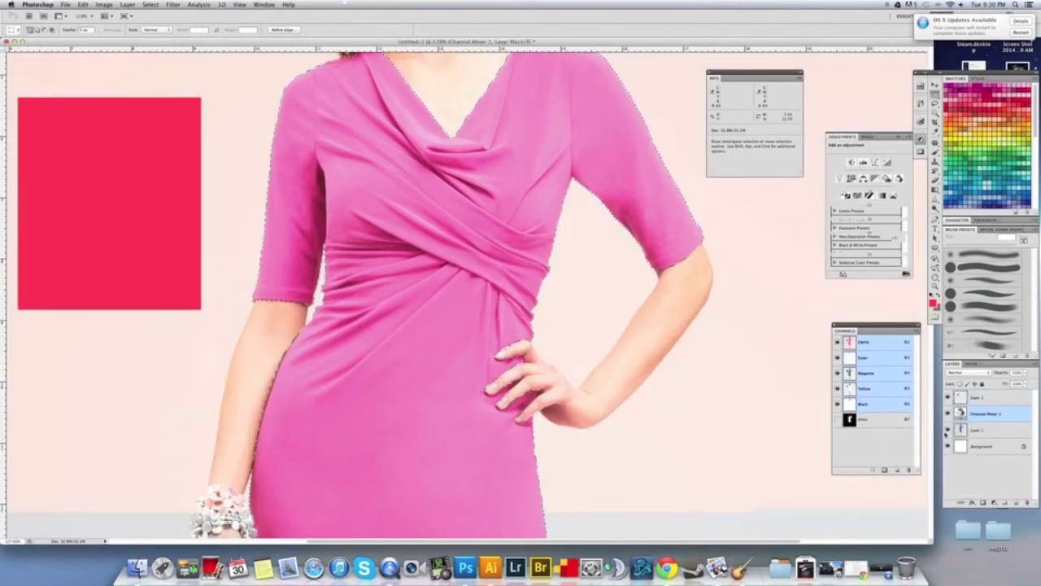
pyautogui.click(983, 502)
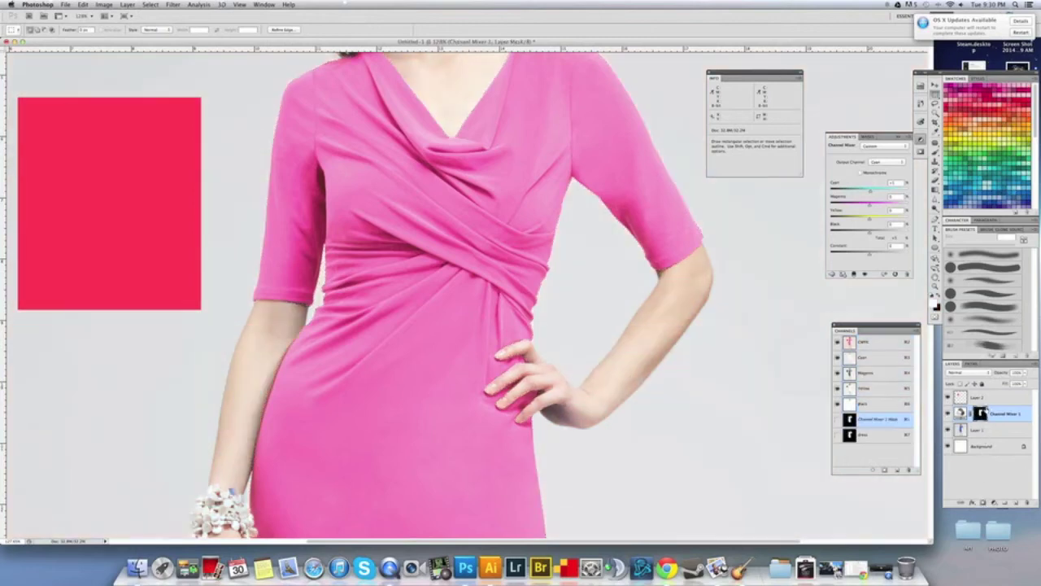
pyautogui.click(987, 400)
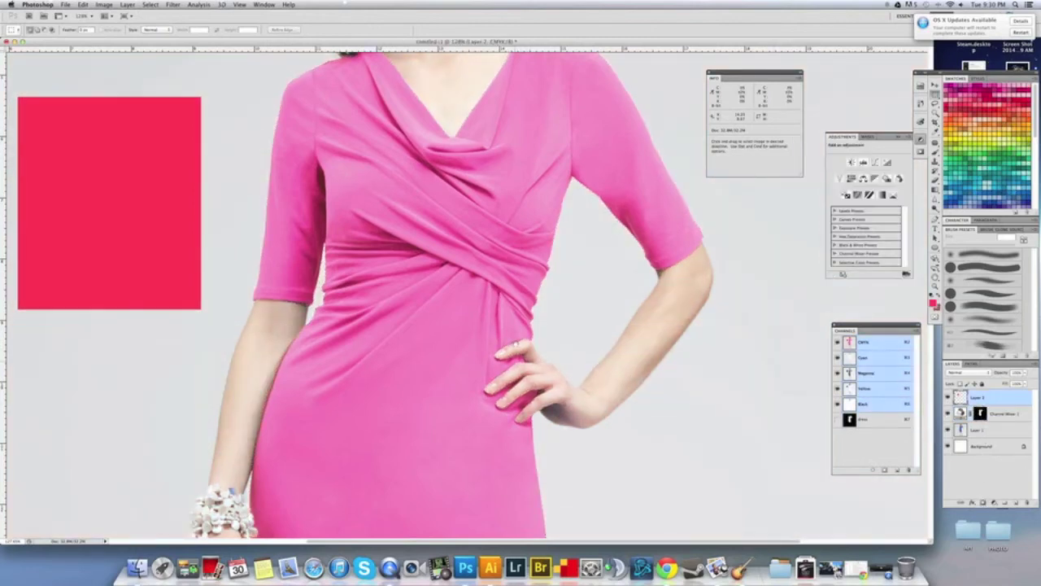
# Examine the rebuilt mask's edges around the hand, waist and skirt, and compare the whole dress with the swatch.
pyautogui.scroll(-5, 499, 279)
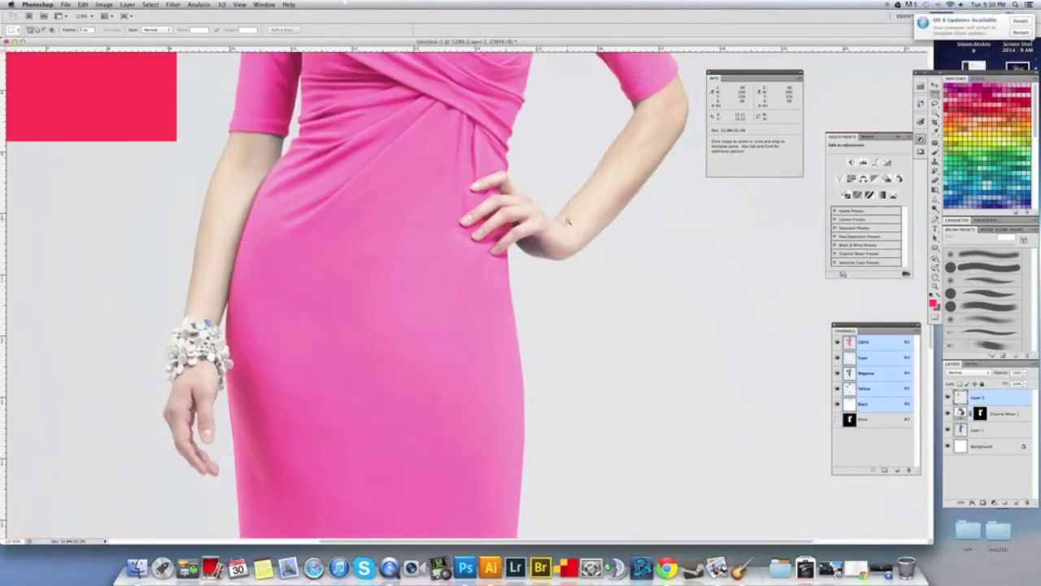
pyautogui.moveTo(568, 221)
pyautogui.mouseDown()
pyautogui.moveTo(581, 233)
pyautogui.moveTo(570, 231)
pyautogui.mouseUp()
pyautogui.press('super+space')
pyautogui.press('super+space')
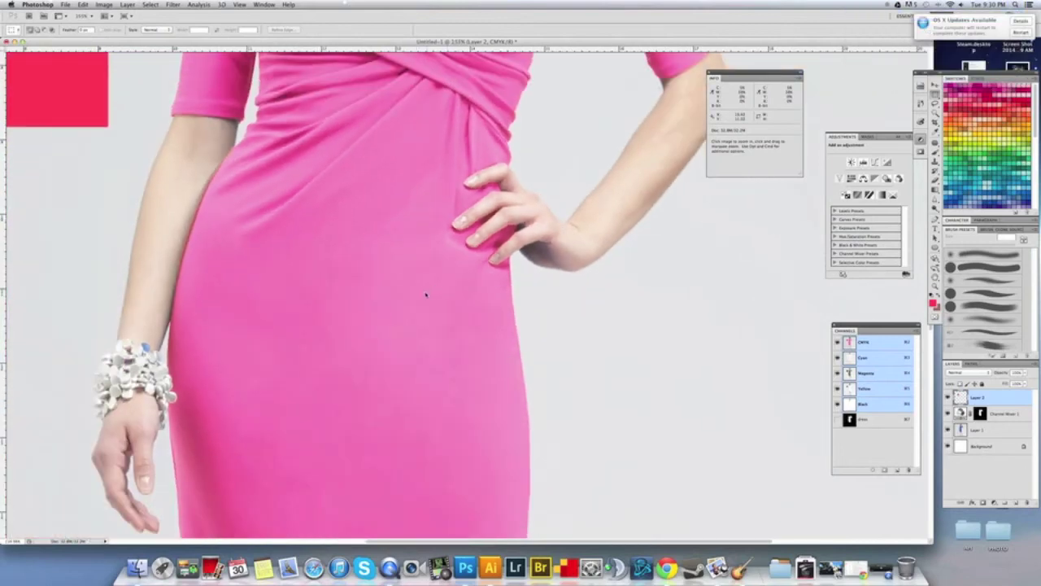
pyautogui.scroll(-4, 426, 294)
pyautogui.scroll(4, 470, 325)
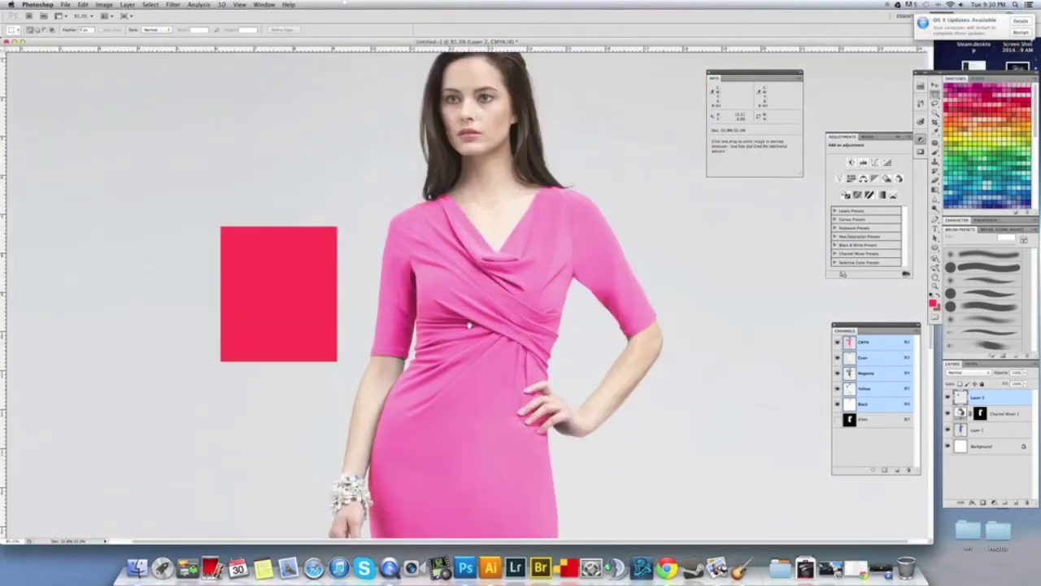
pyautogui.scroll(-3, 469, 324)
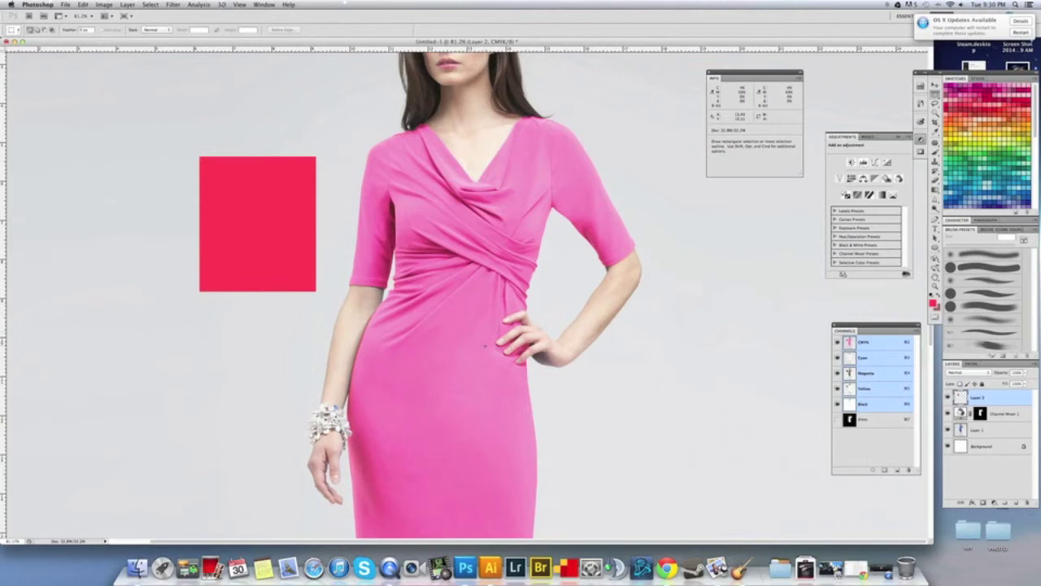
# Lower the Cyan source slightly in the Channel Mixer's Cyan output, and compare the dress with and without the adjustment.
pyautogui.click(966, 417)
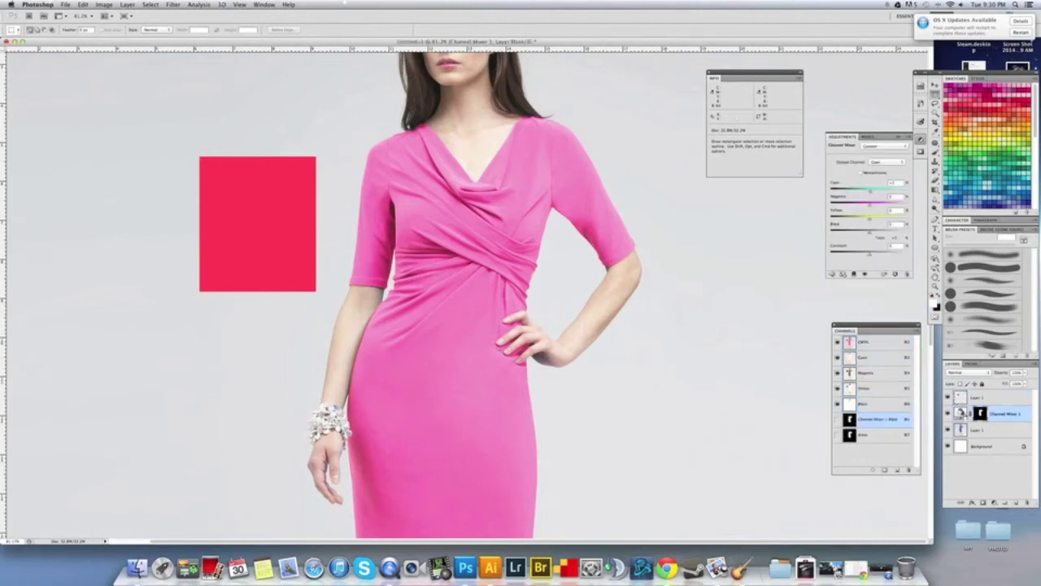
pyautogui.moveTo(903, 183); pyautogui.dragTo(889, 183)
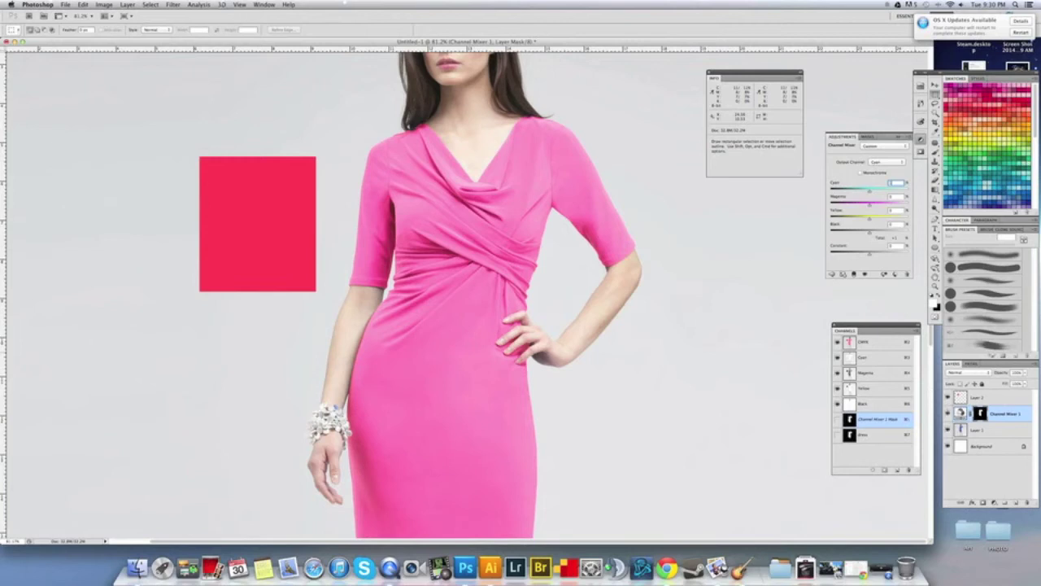
pyautogui.click(948, 414)
pyautogui.click(947, 413)
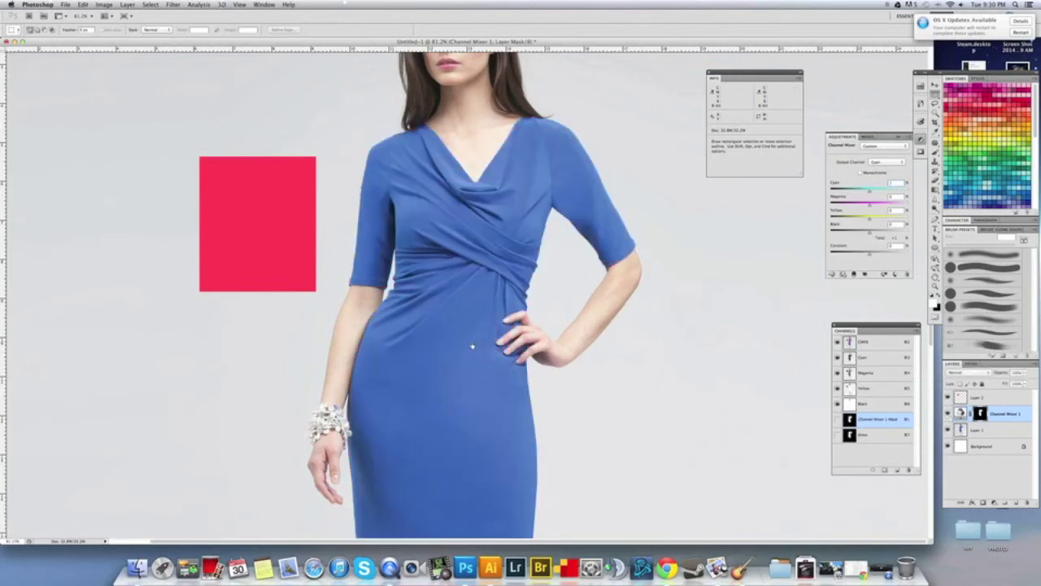
pyautogui.press('super+z')
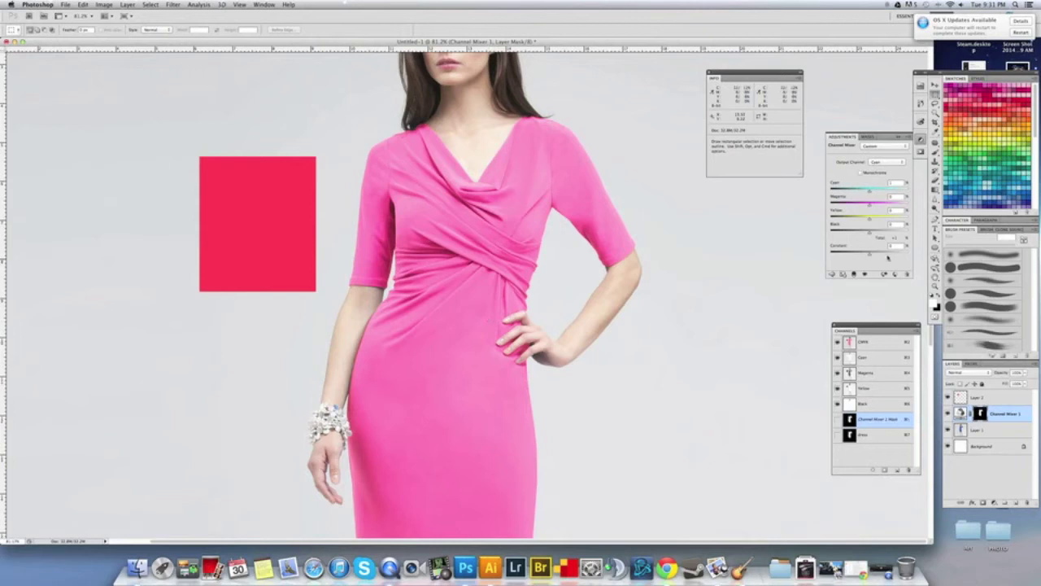
# With Magenta as the output channel, try a Cyan source of 60%, and reduce it to about 10%.
pyautogui.click(886, 163)
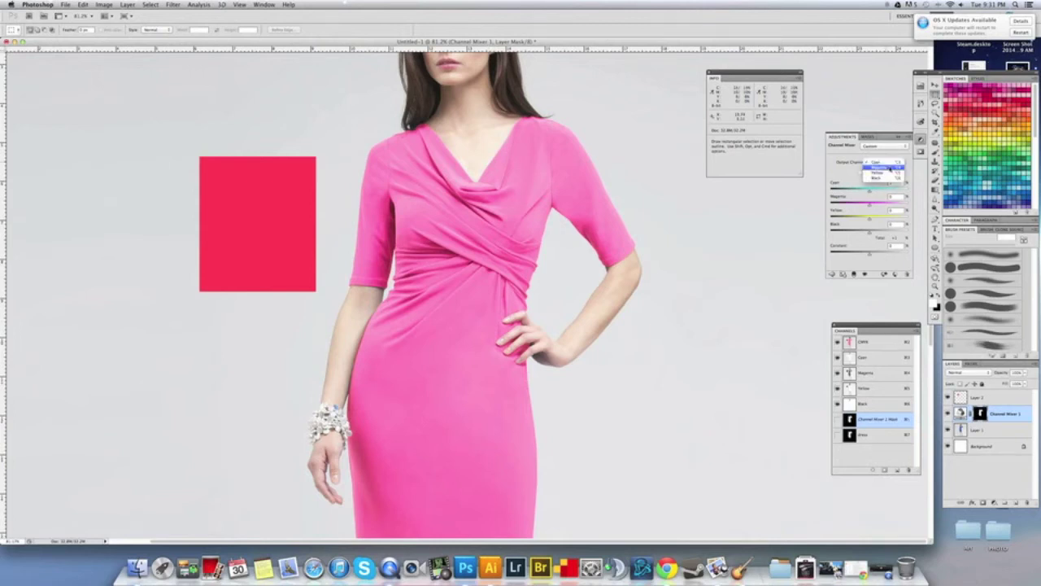
pyautogui.click(888, 167)
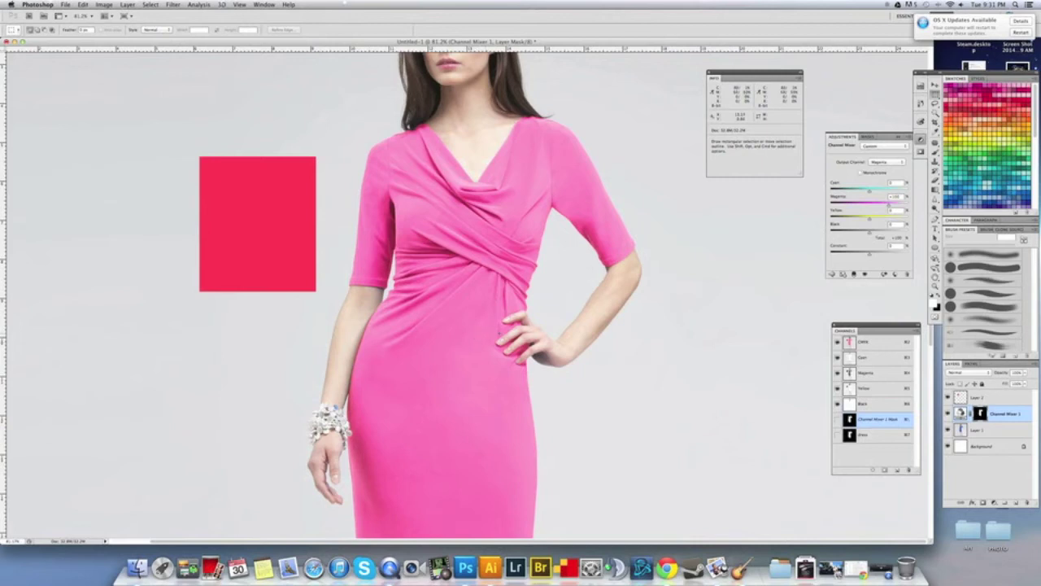
pyautogui.click(895, 182)
pyautogui.click(896, 185)
pyautogui.write('60')
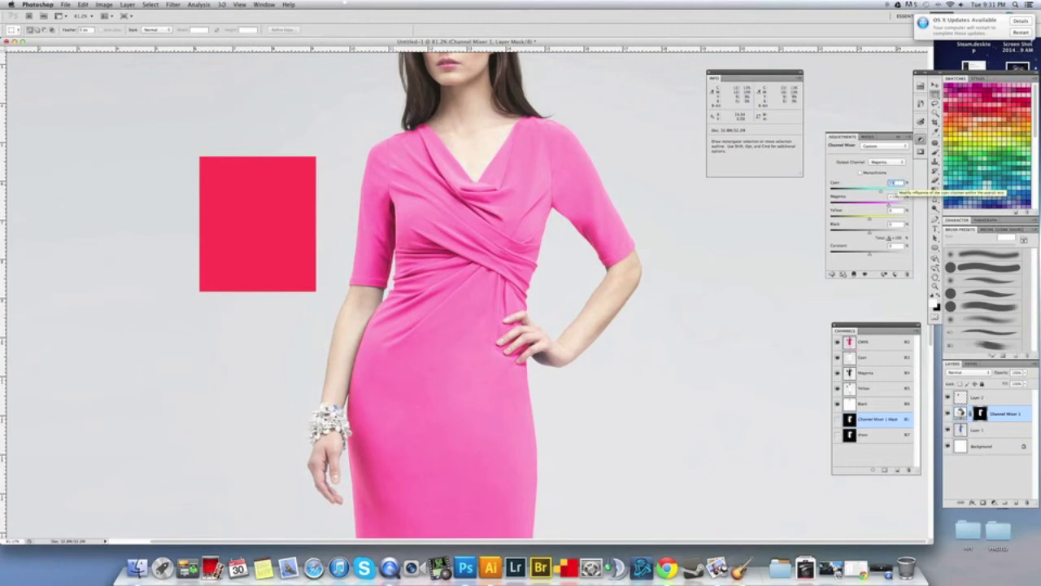
pyautogui.press('Tab')
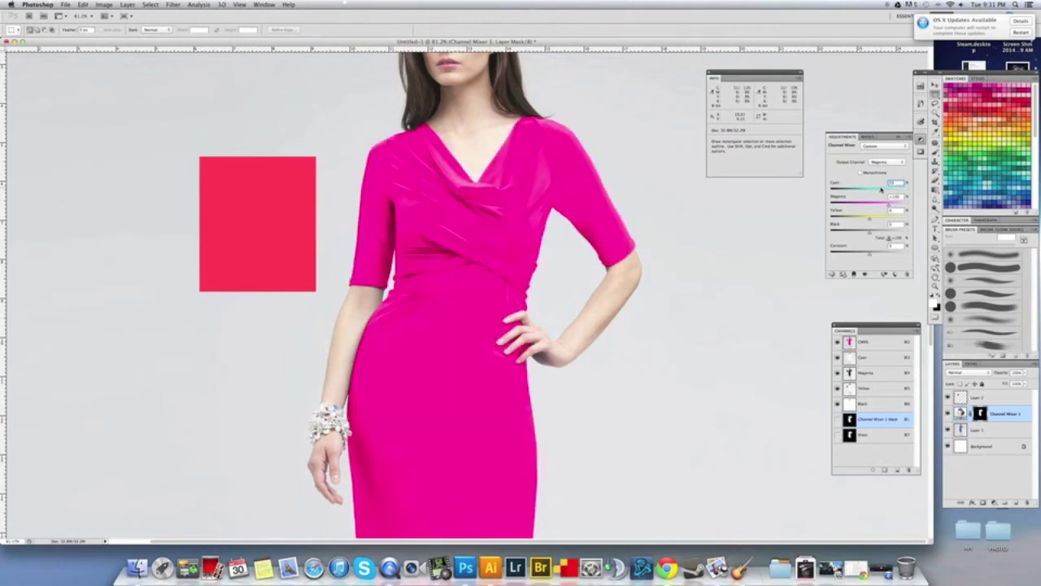
pyautogui.moveTo(882, 191); pyautogui.dragTo(873, 191)
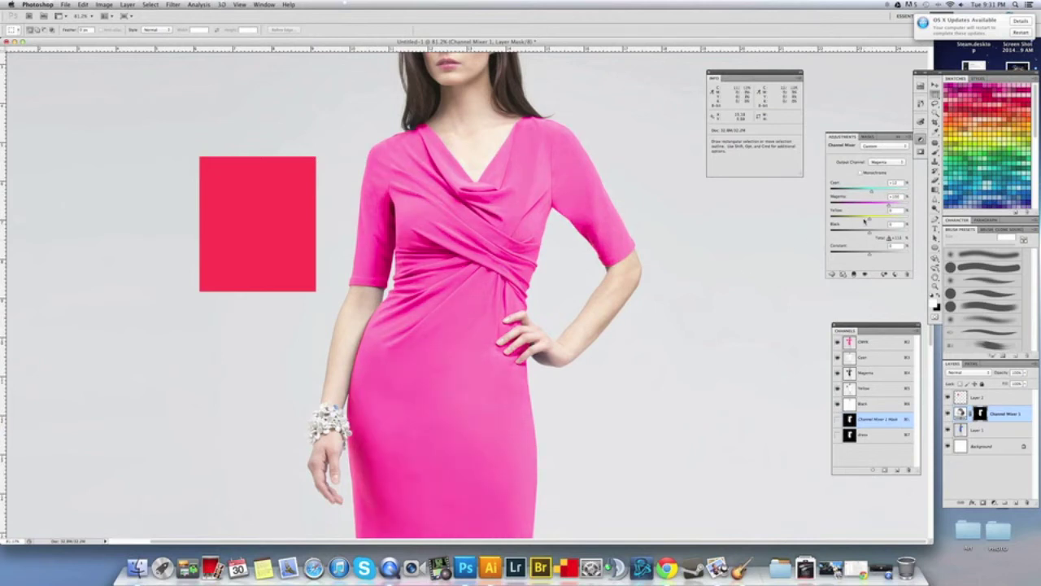
# Fine-tune the Magenta output's sources to about 16% Cyan, 108% Magenta and 26% Yellow.
pyautogui.moveTo(869, 218); pyautogui.dragTo(875, 220)
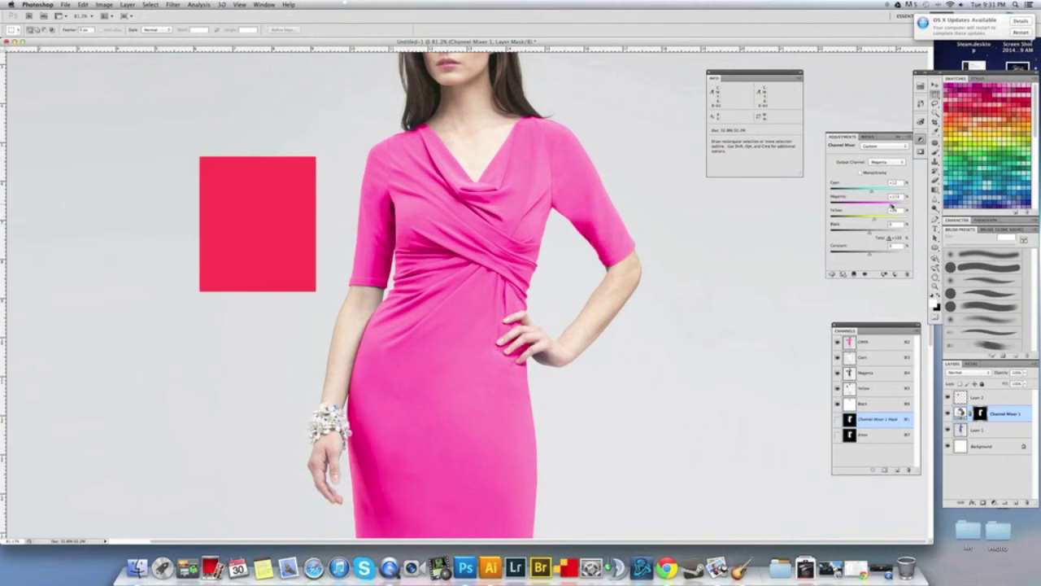
pyautogui.moveTo(891, 206); pyautogui.dragTo(895, 206)
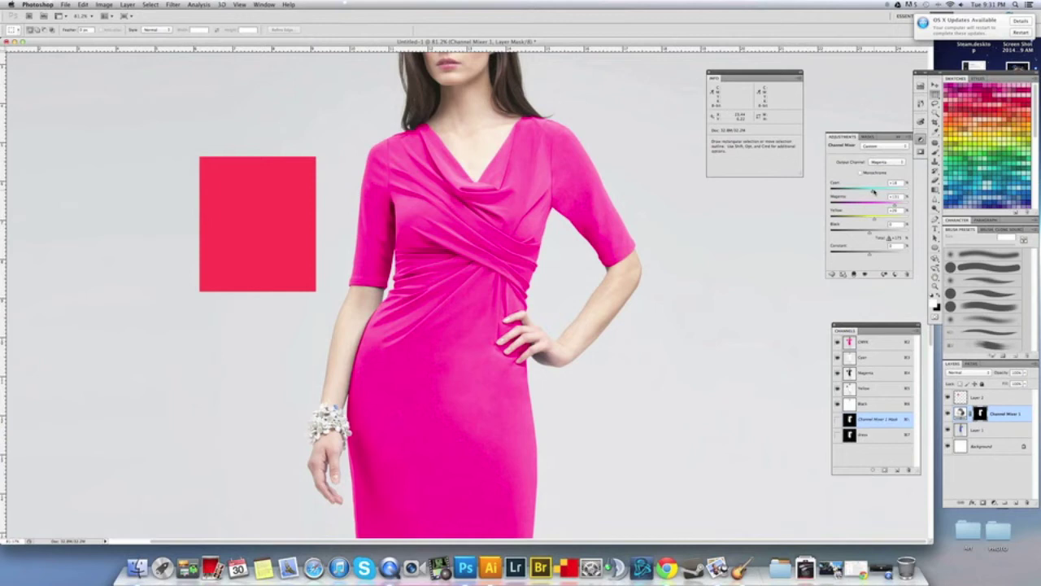
pyautogui.moveTo(873, 192); pyautogui.dragTo(872, 192)
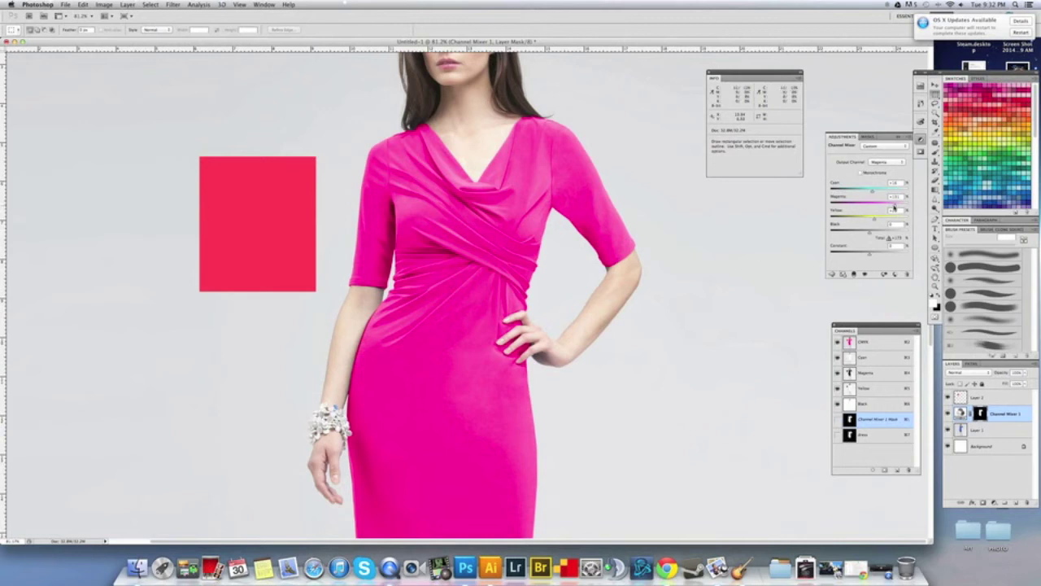
pyautogui.moveTo(894, 206); pyautogui.dragTo(890, 207)
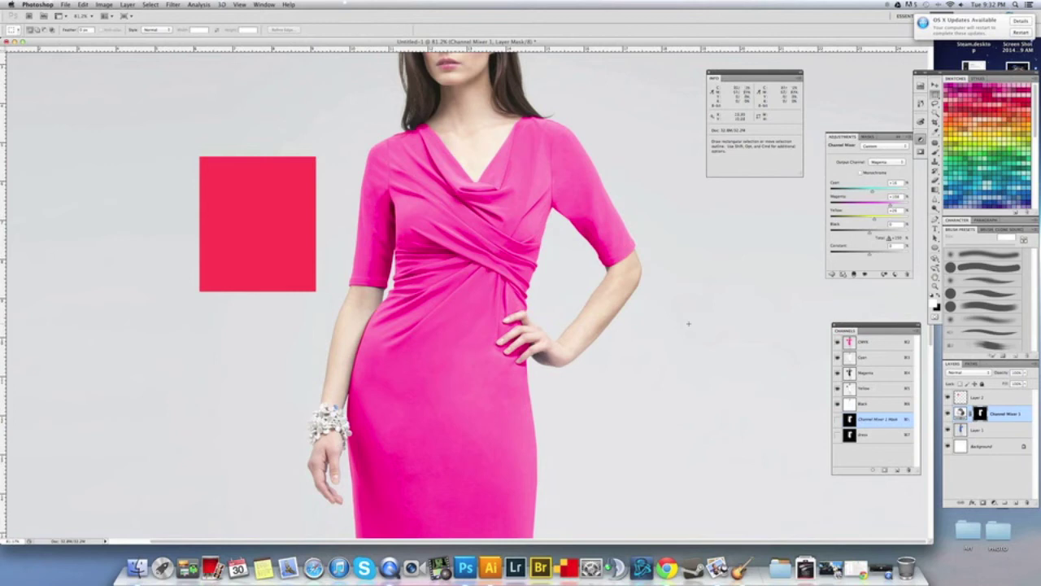
# With Yellow as the Channel Mixer's output channel, set its Cyan source to 30%.
pyautogui.click(894, 161)
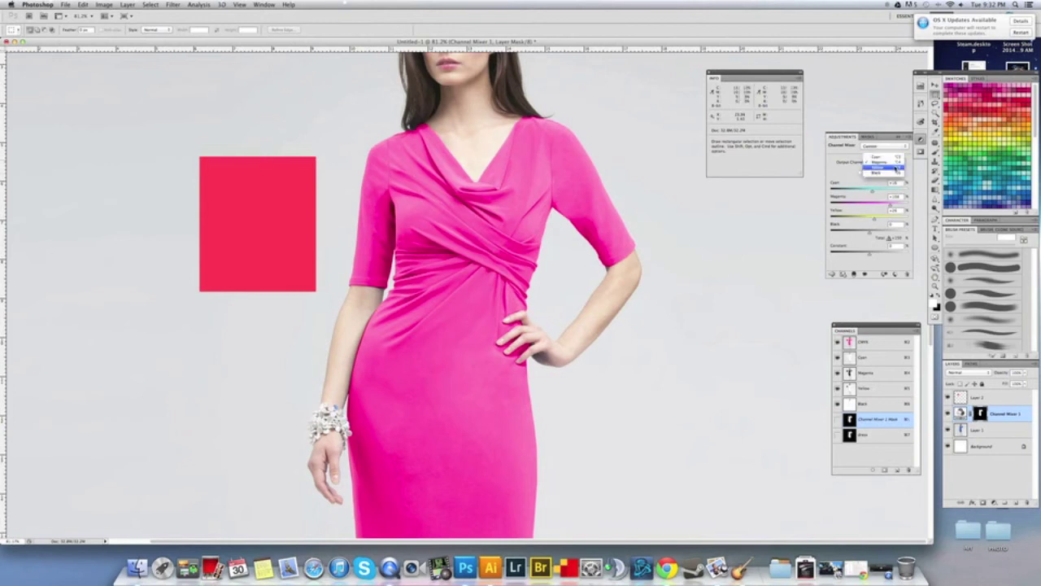
pyautogui.click(896, 169)
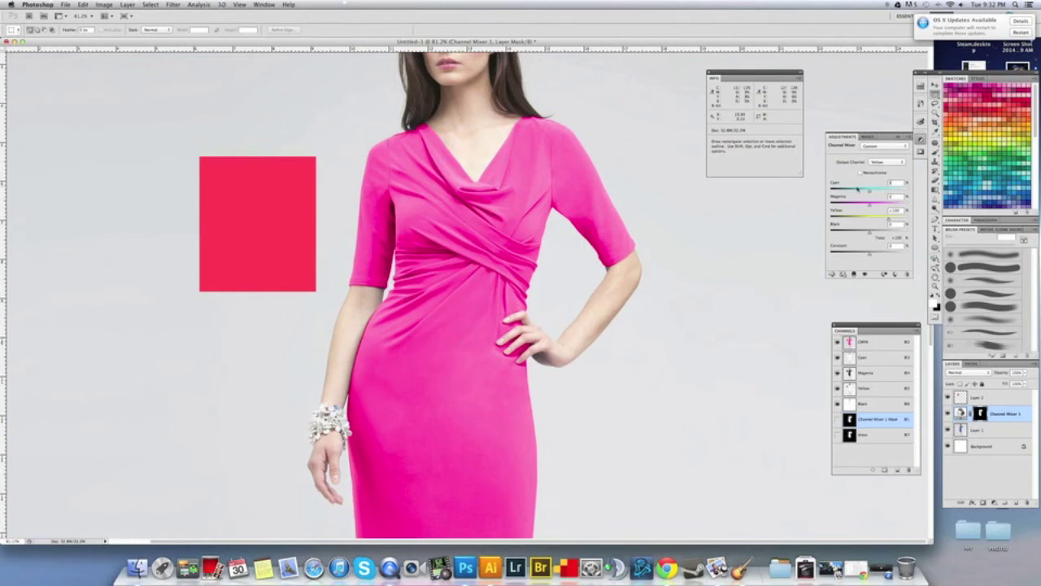
pyautogui.press('1')
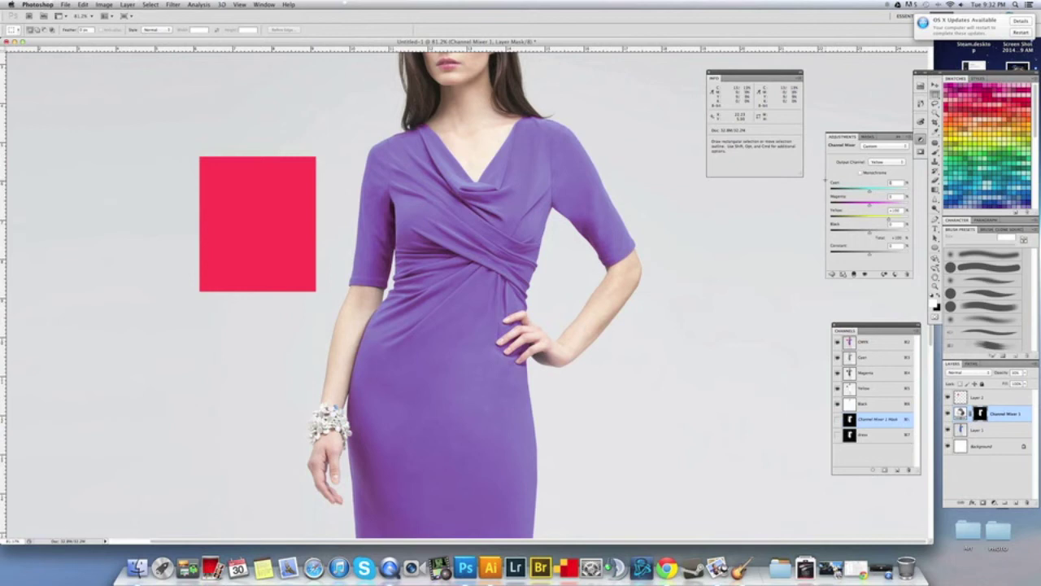
pyautogui.click(893, 182)
pyautogui.write('30')
pyautogui.press('Tab')
# Return to the Magenta output channel and raise its Cyan source slightly.
pyautogui.click(886, 161)
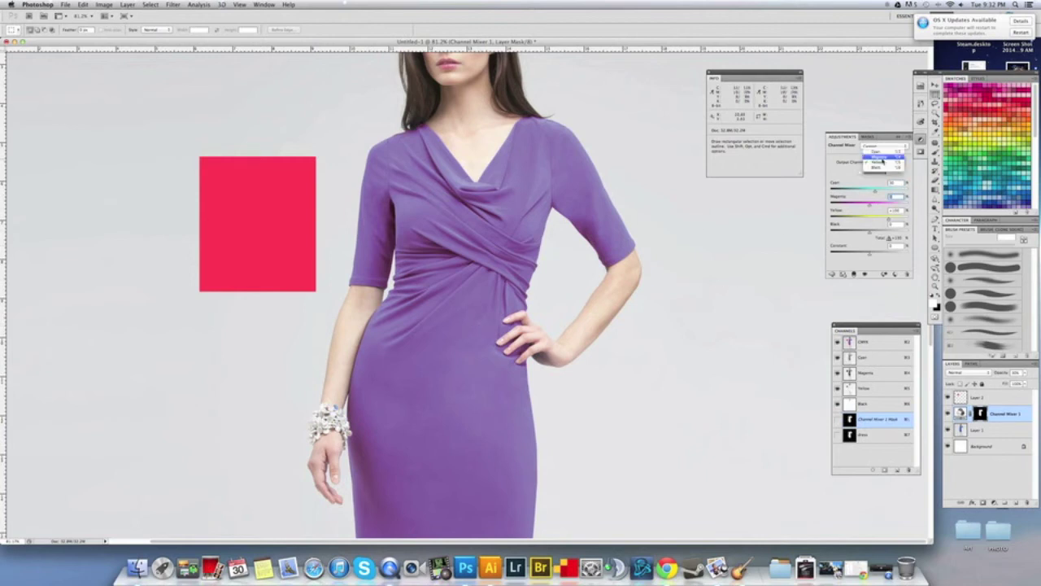
pyautogui.click(885, 155)
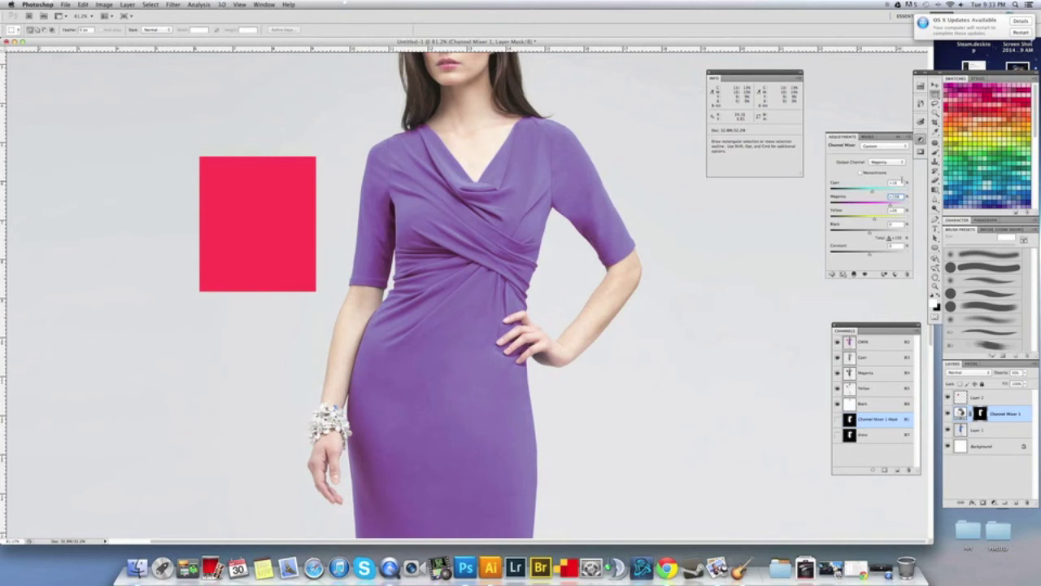
pyautogui.moveTo(900, 183); pyautogui.dragTo(844, 185)
# Check the Cyan output channel's settings, and reset the Yellow output's Cyan source to 0%.
pyautogui.click(890, 162)
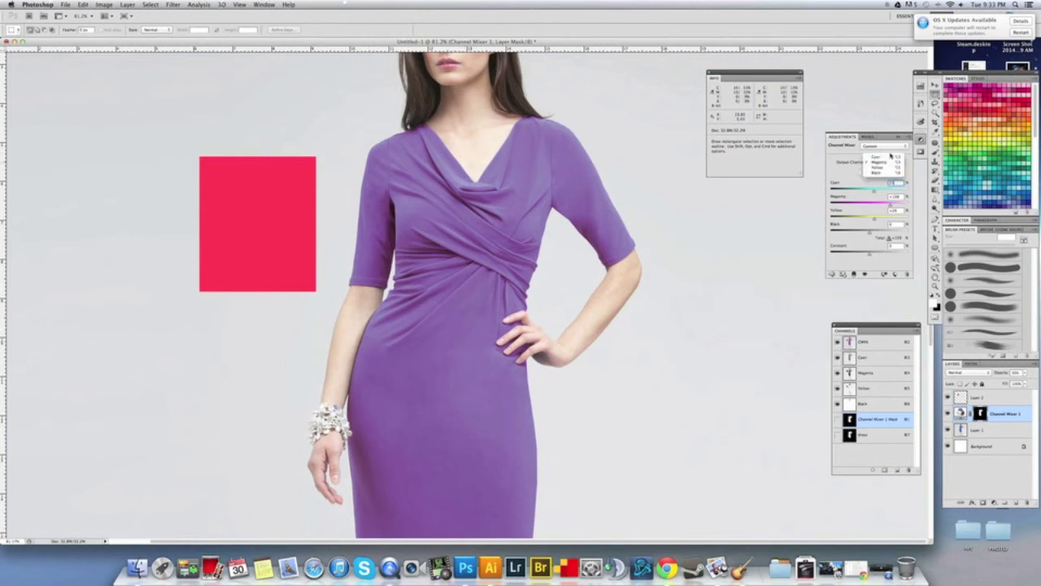
pyautogui.click(893, 158)
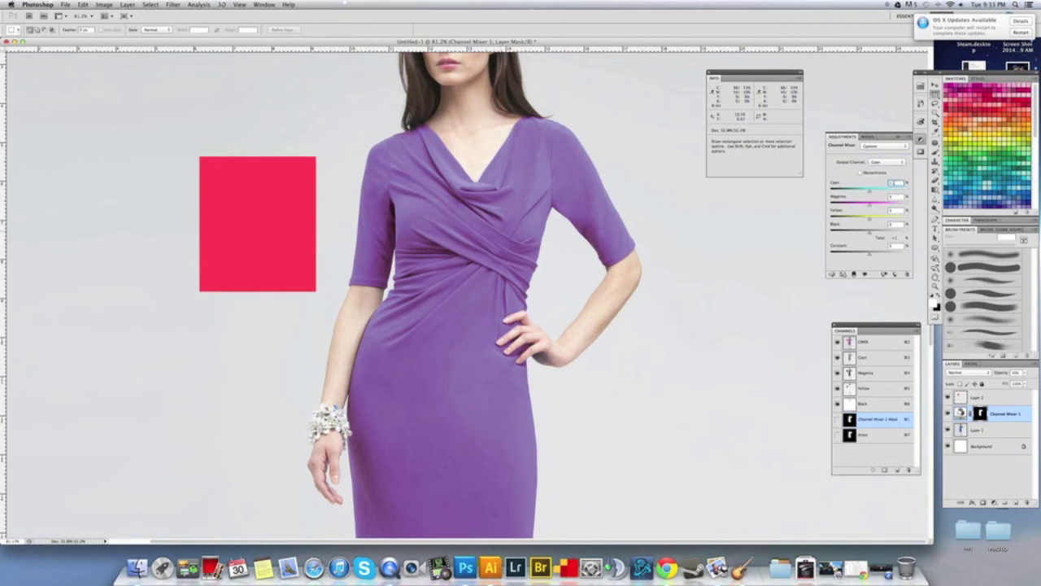
pyautogui.click(892, 163)
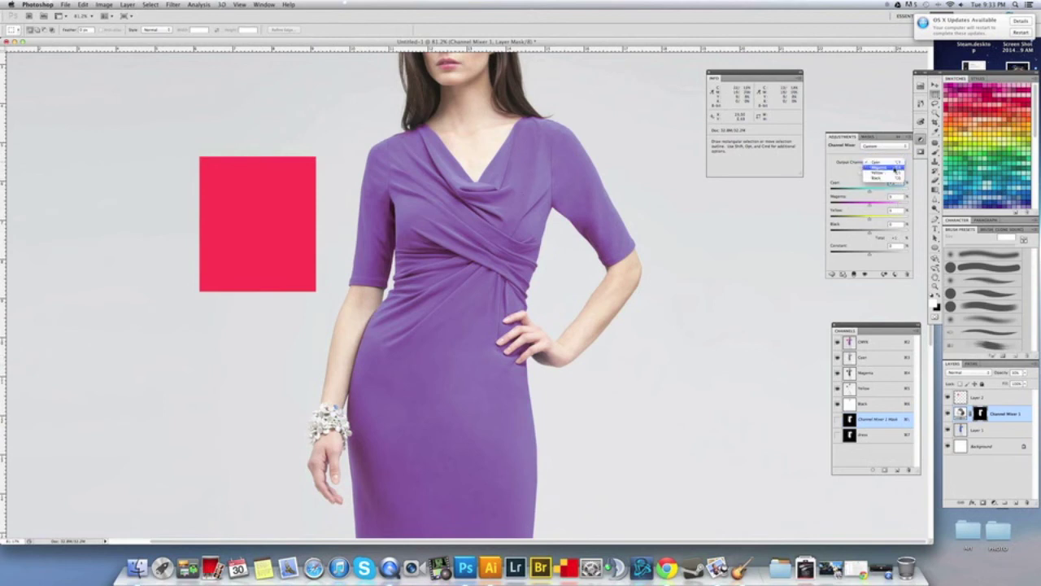
pyautogui.click(891, 178)
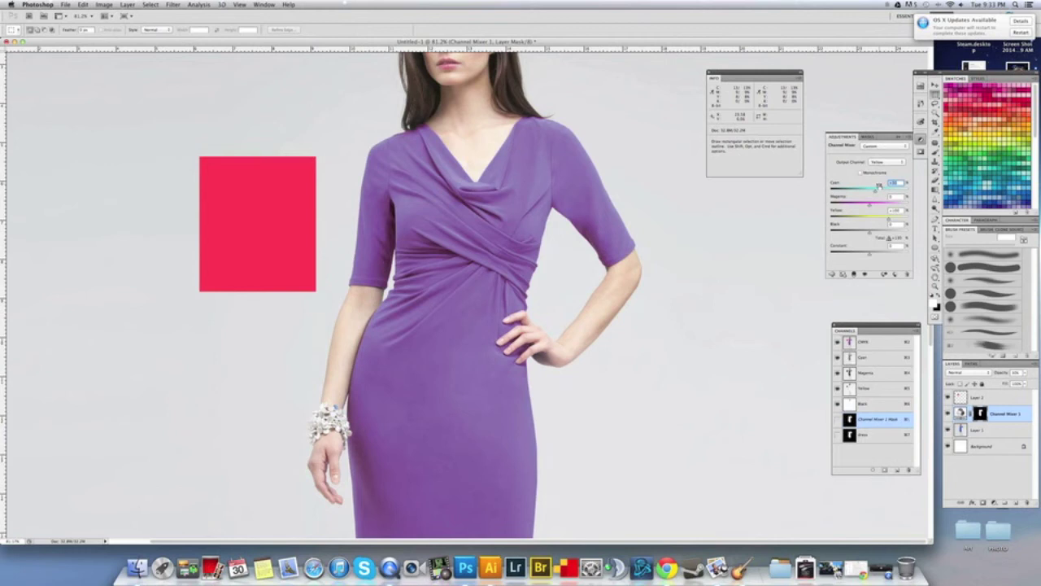
pyautogui.write('0')
pyautogui.press('Return')
# Return to the Magenta output channel and restore the Channel Mixer layer's opacity to 100%.
pyautogui.click(892, 159)
pyautogui.click(887, 157)
pyautogui.press('0')
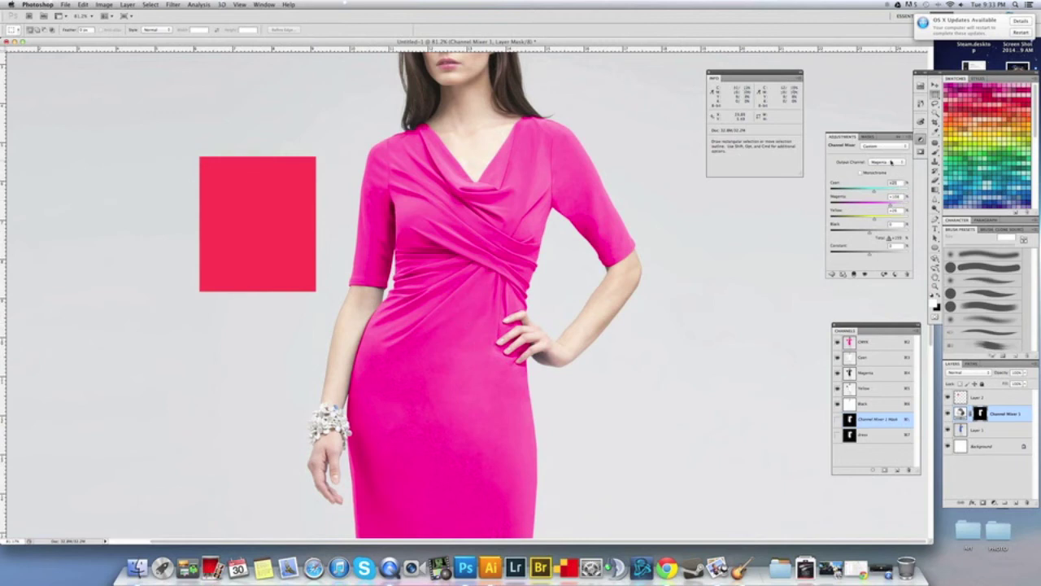
# With Yellow as the output channel, set its Magenta source to 20% and its Cyan source to 40%.
pyautogui.click(891, 162)
pyautogui.click(895, 168)
pyautogui.click(886, 161)
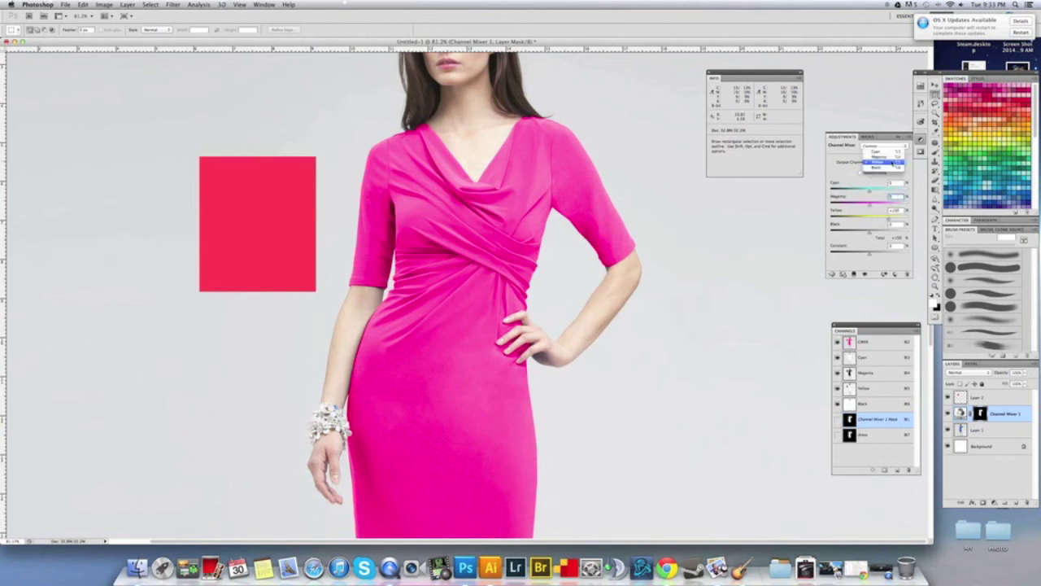
pyautogui.click(886, 164)
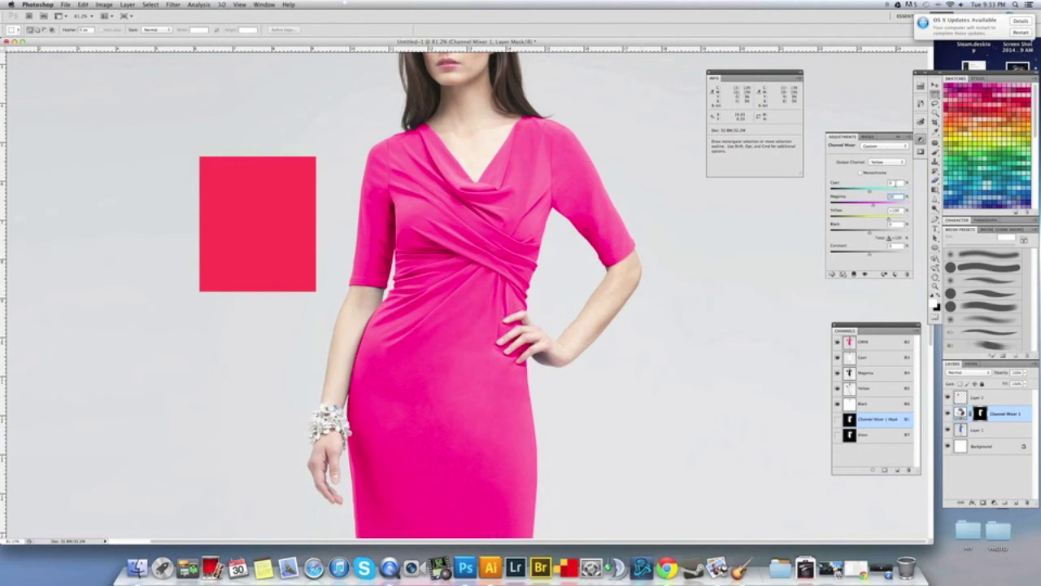
pyautogui.hotkey('shift', 'Tab')
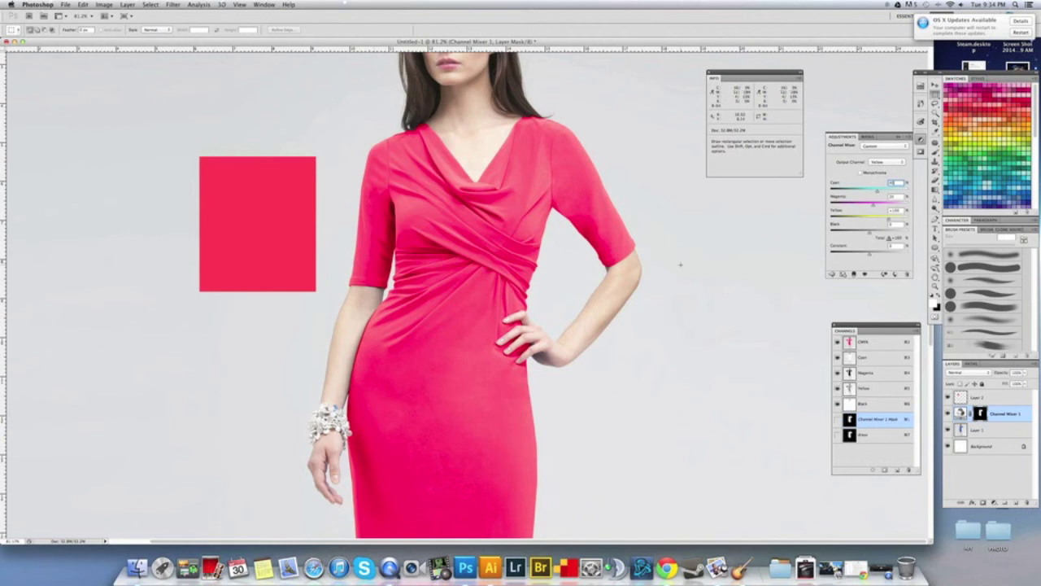
# Set the Yellow output's Magenta source to 25%, and view the full dress beside the swatch.
pyautogui.click(895, 197)
pyautogui.write('25')
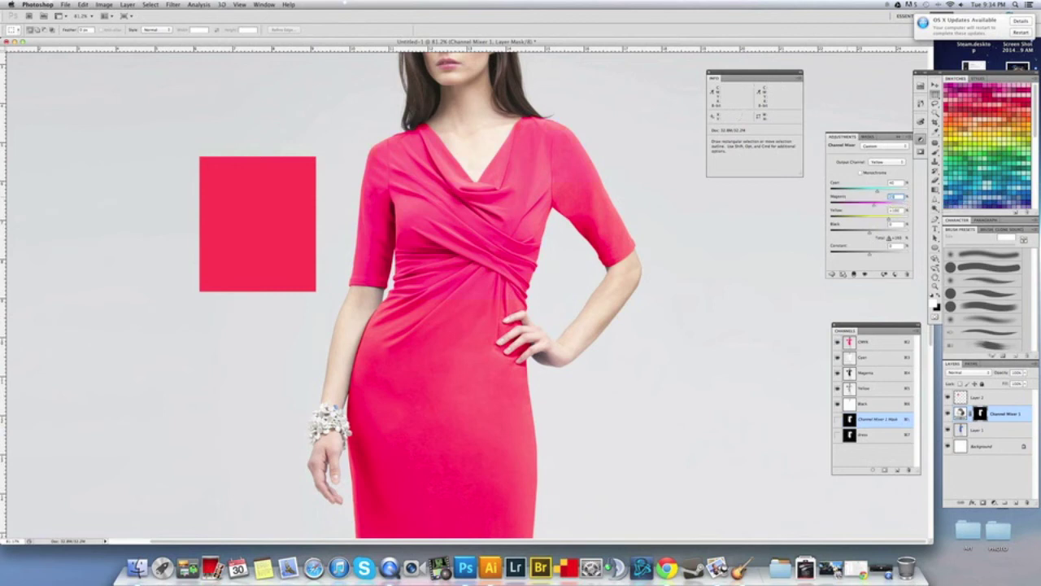
pyautogui.write('z')
pyautogui.moveTo(528, 208)
pyautogui.mouseDown()
pyautogui.moveTo(477, 209)
pyautogui.moveTo(515, 207)
pyautogui.mouseUp()
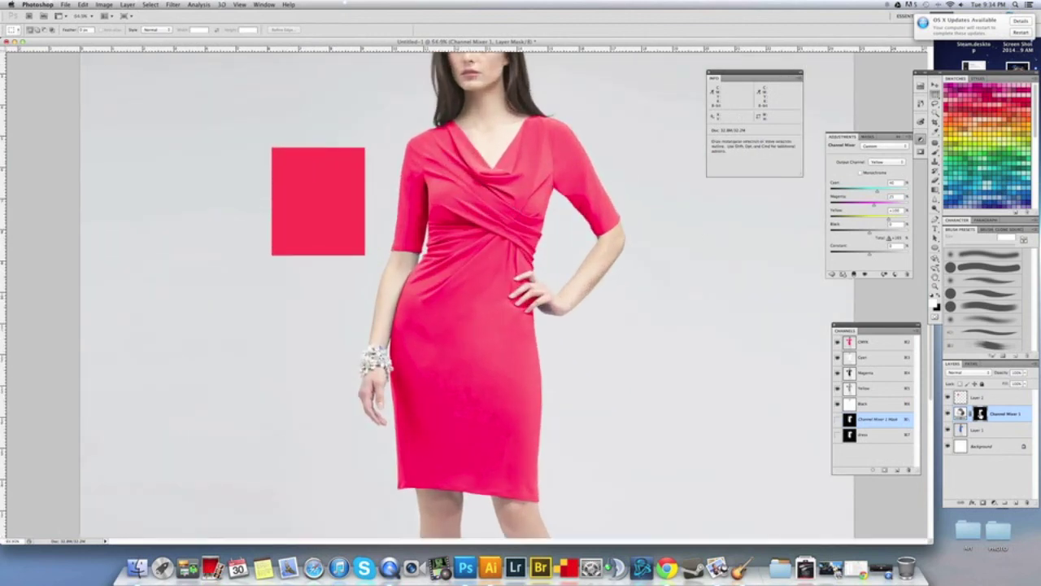
# Load the Channel Mixer layer's dress mask as a selection.
pyautogui.keyDown('super'); pyautogui.click(980, 413); pyautogui.keyUp('super')
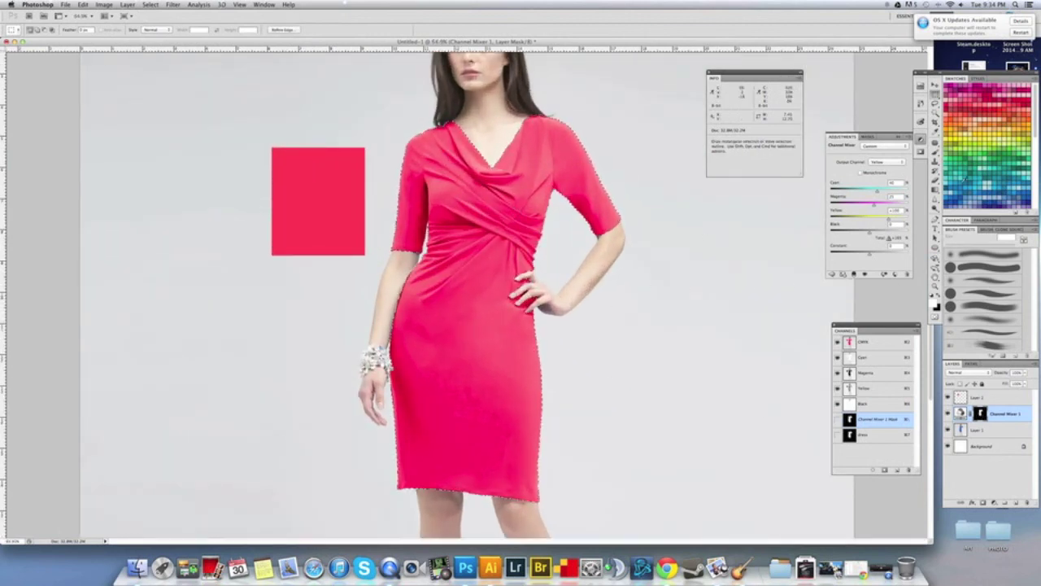
pyautogui.click(151, 4)
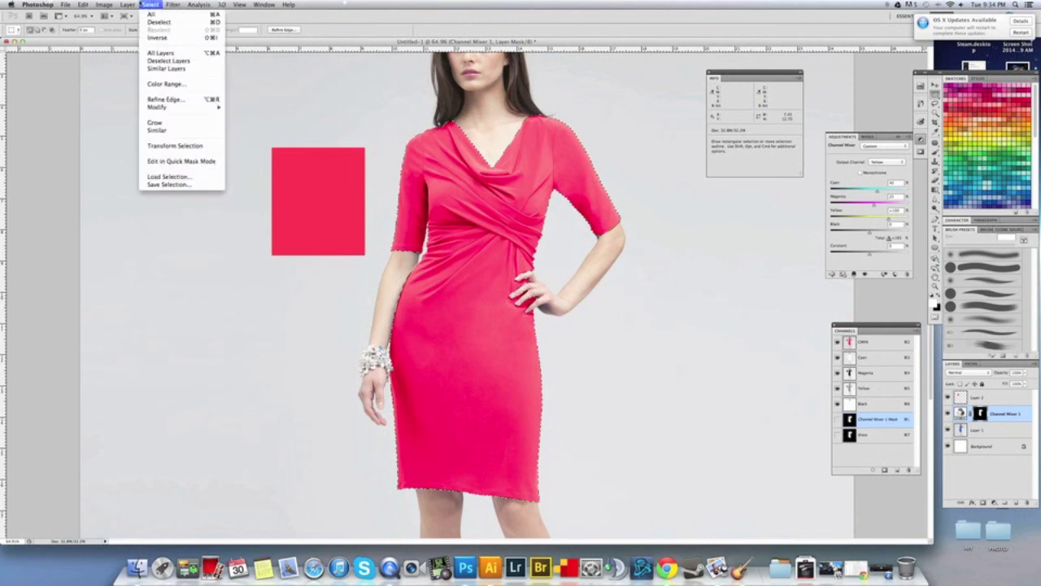
pyautogui.moveTo(173, 85)
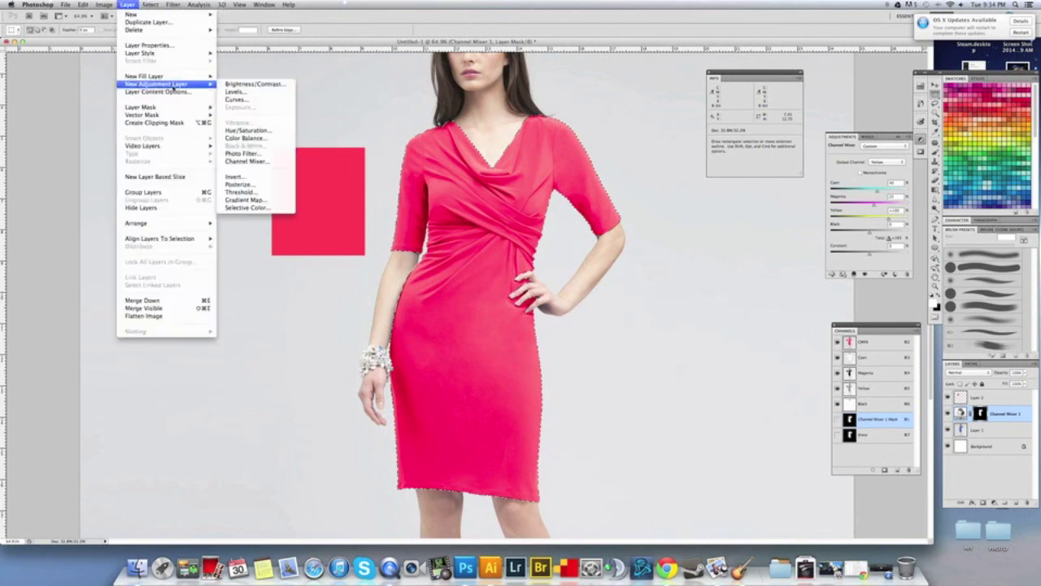
pyautogui.click(270, 140)
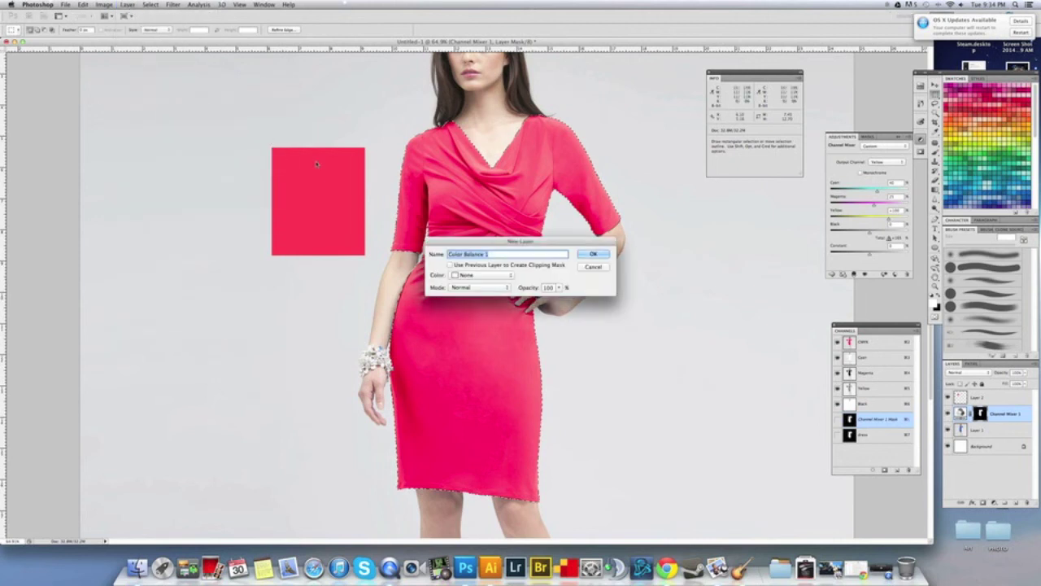
pyautogui.click(597, 265)
# Add a Selective Color adjustment layer masked to the selected dress, keeping the default layer options.
pyautogui.click(151, 5)
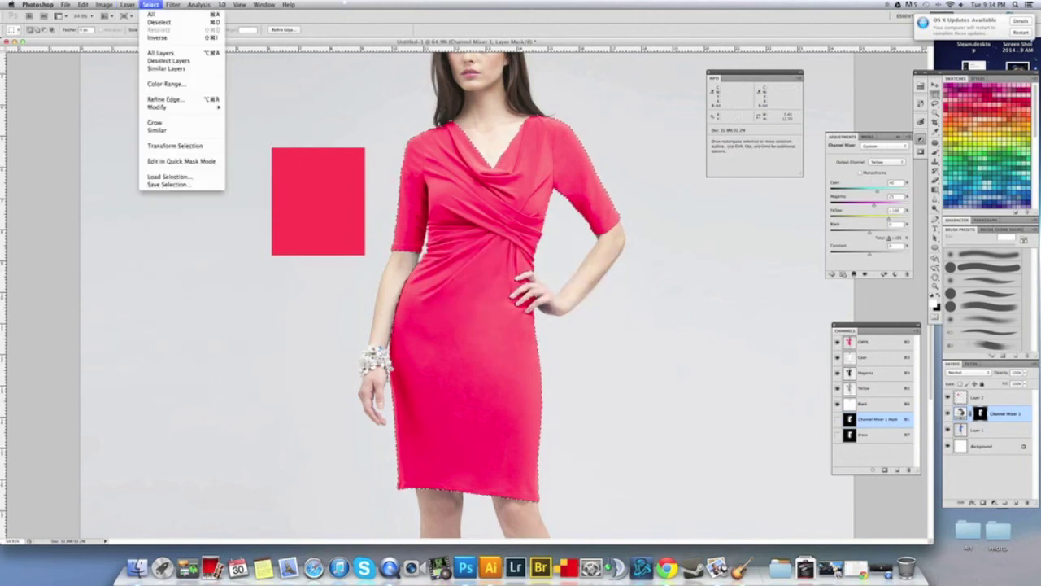
pyautogui.moveTo(127, 5)
pyautogui.moveTo(166, 79)
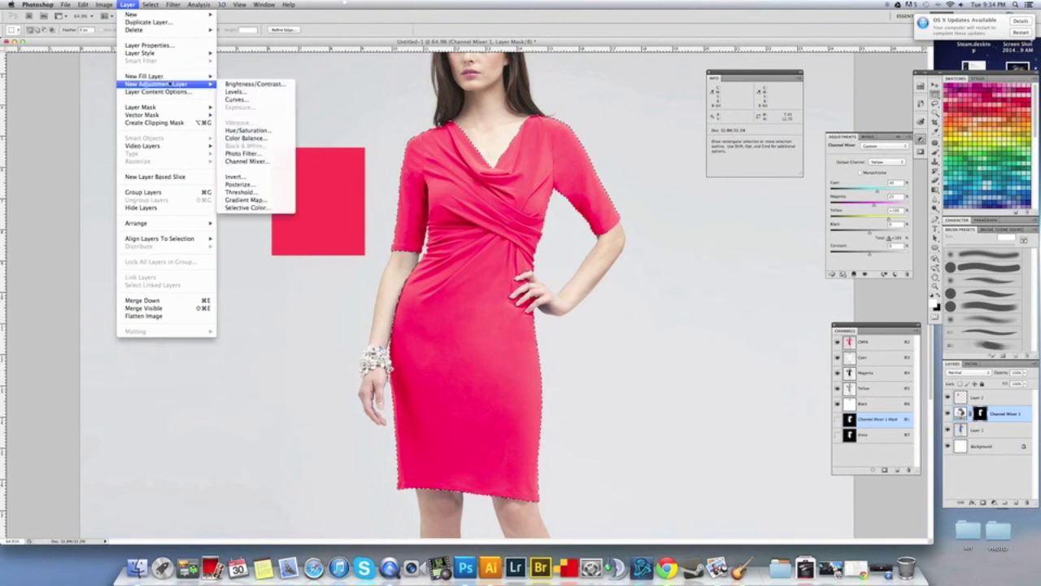
pyautogui.click(255, 205)
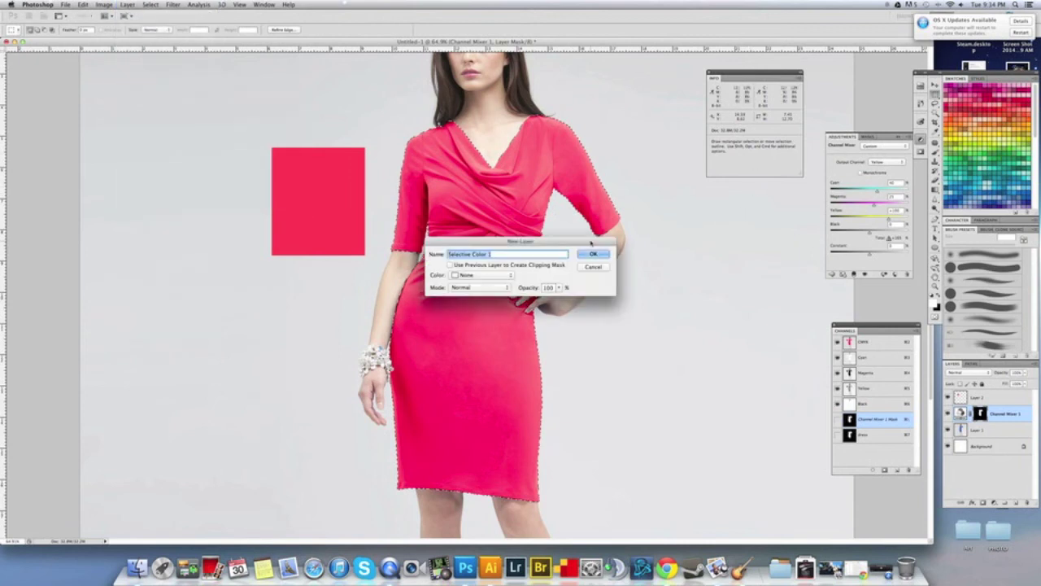
pyautogui.click(593, 254)
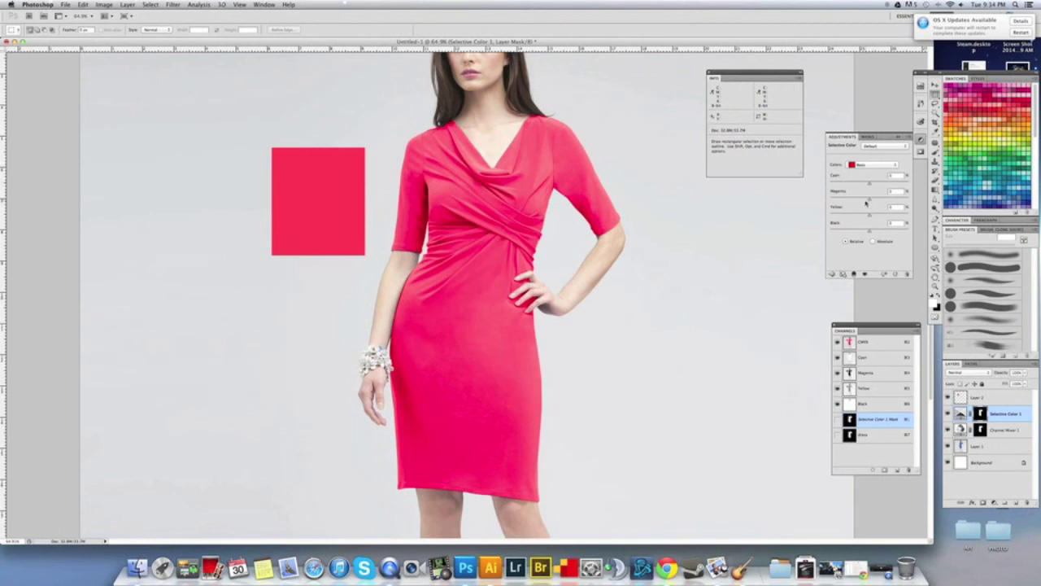
# In the Selective Color layer, raise Magenta slightly and Yellow to +37% for Reds, and slightly raise Magenta and Yellow for Neutrals.
pyautogui.moveTo(869, 200); pyautogui.dragTo(873, 200)
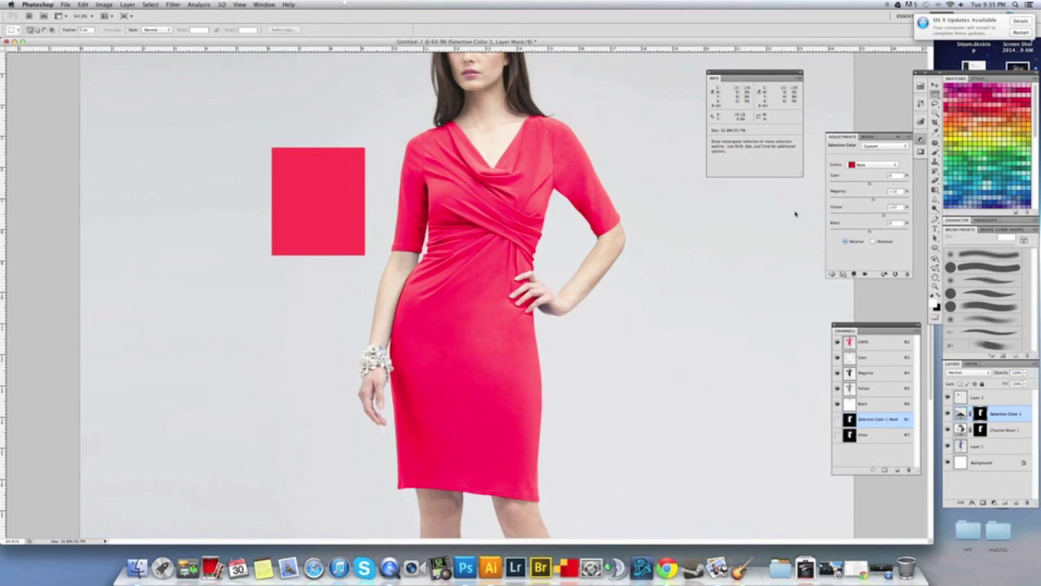
pyautogui.press('super+space')
pyautogui.click(872, 165)
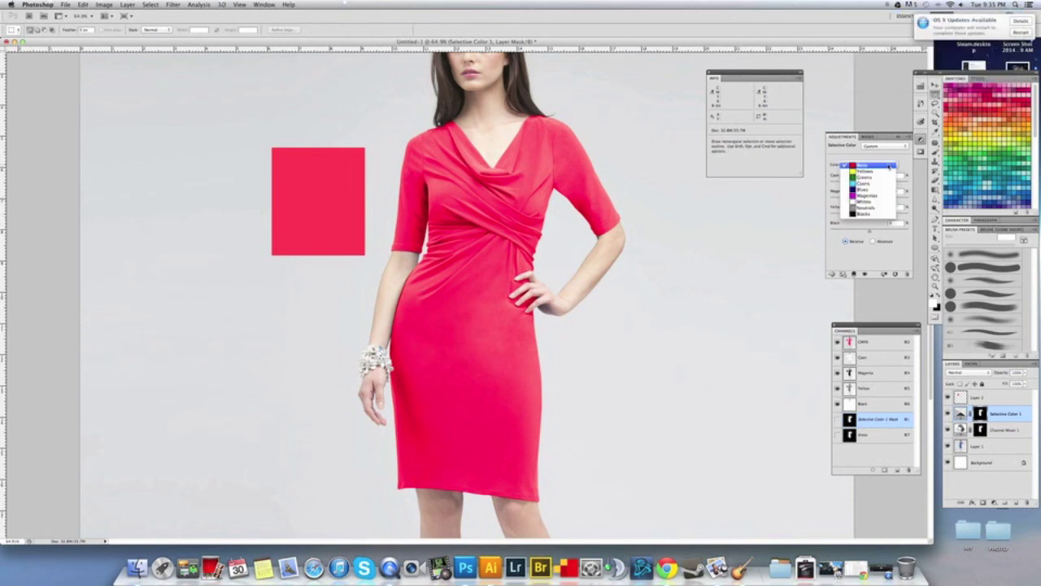
pyautogui.click(879, 210)
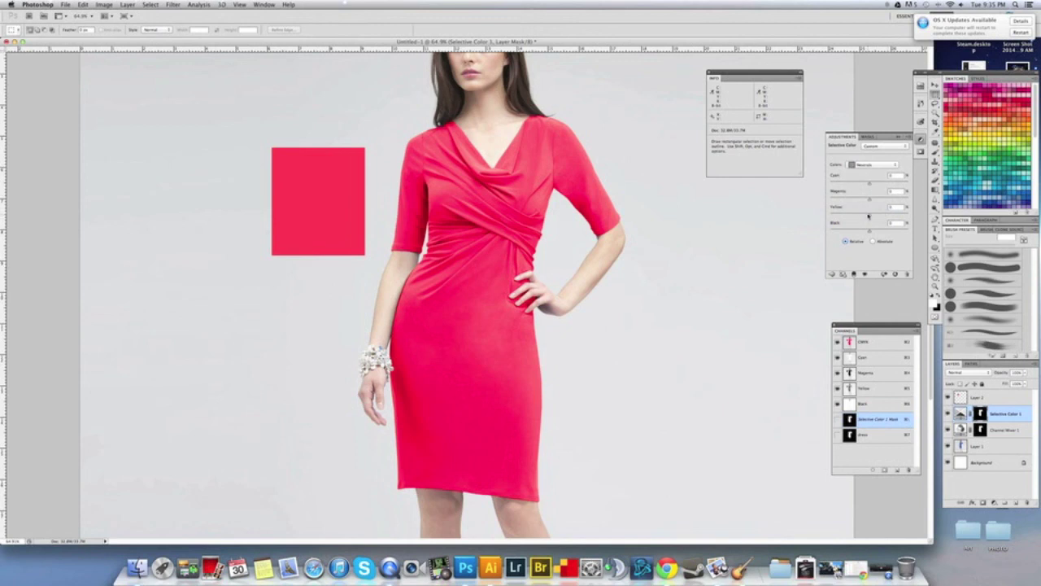
pyautogui.moveTo(869, 217); pyautogui.dragTo(863, 217)
pyautogui.moveTo(869, 198); pyautogui.dragTo(877, 200)
pyautogui.moveTo(579, 235)
pyautogui.mouseDown()
pyautogui.moveTo(535, 235)
pyautogui.moveTo(561, 235)
pyautogui.mouseUp()
pyautogui.moveTo(469, 202); pyautogui.dragTo(525, 236)
# Load the Selective Color layer's dress mask as a selection and add a Curves adjustment layer limited to it.
pyautogui.keyDown('super'); pyautogui.click(981, 414); pyautogui.keyUp('super')
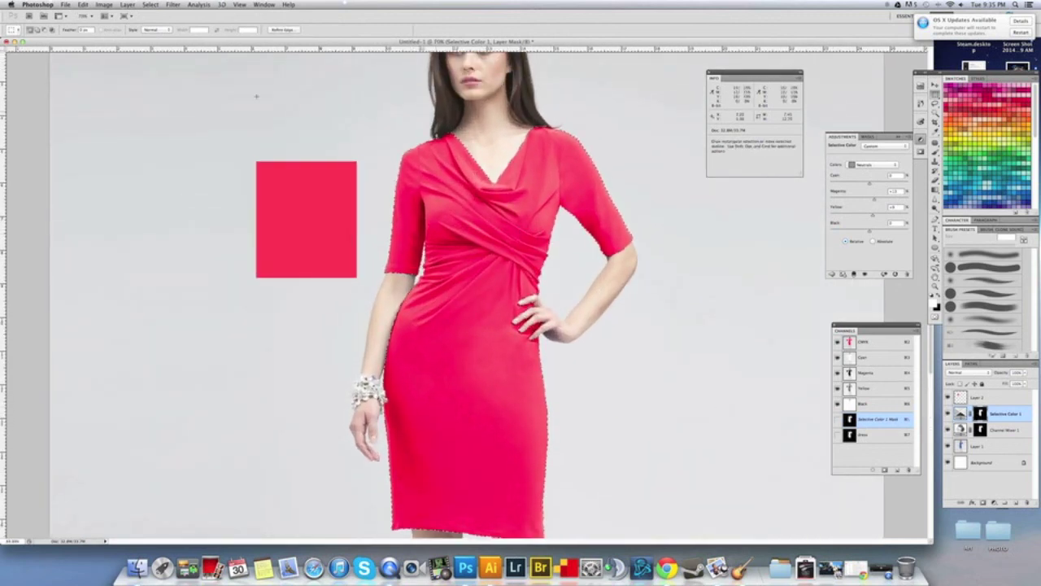
pyautogui.click(173, 4)
pyautogui.moveTo(128, 5)
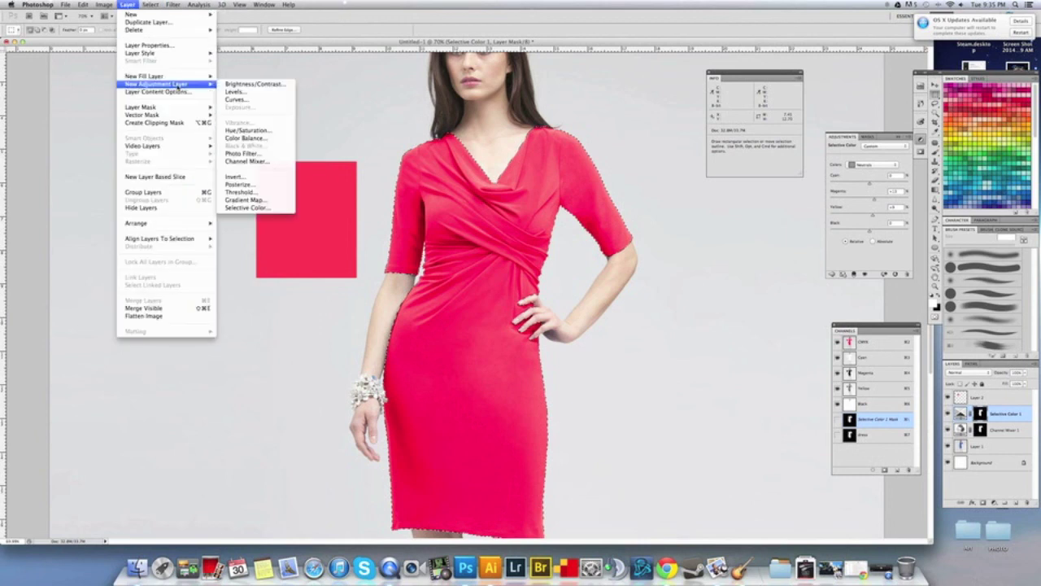
pyautogui.moveTo(163, 84)
pyautogui.click(232, 100)
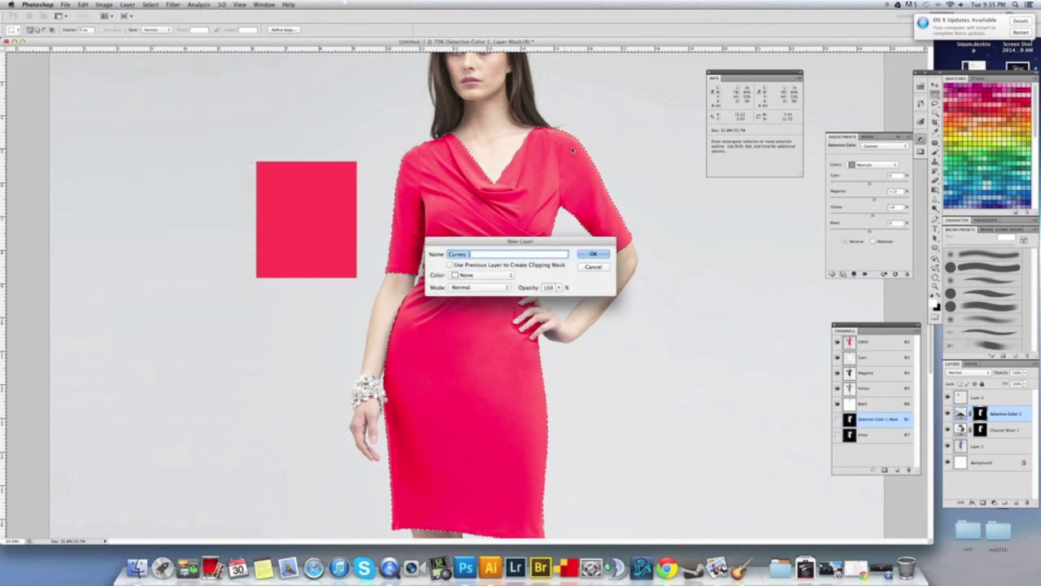
pyautogui.click(593, 254)
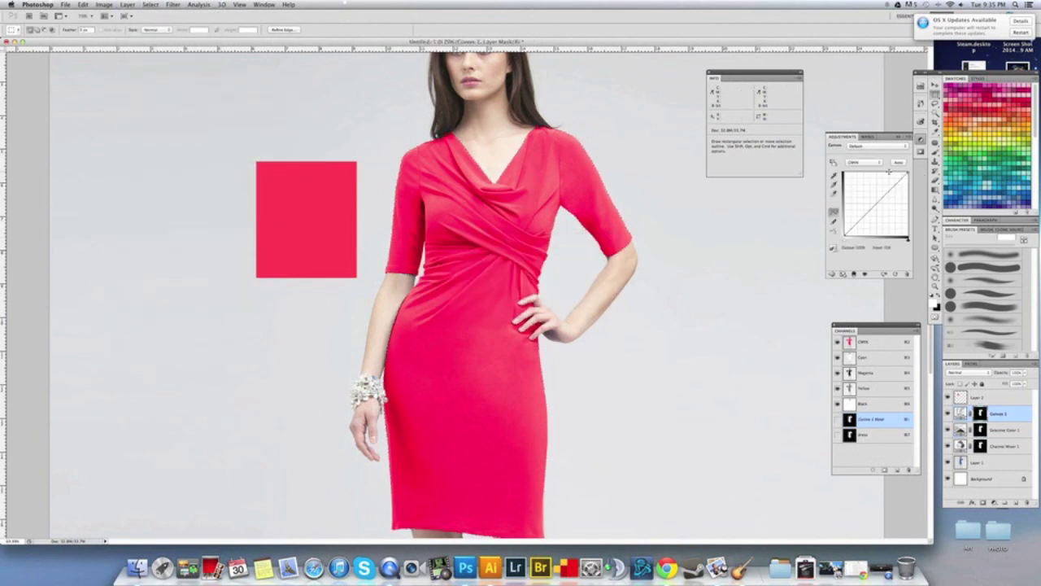
# Adjust the Curves layer's Cyan curve, and slightly lower the midtones of its Magenta curve.
pyautogui.click(878, 164)
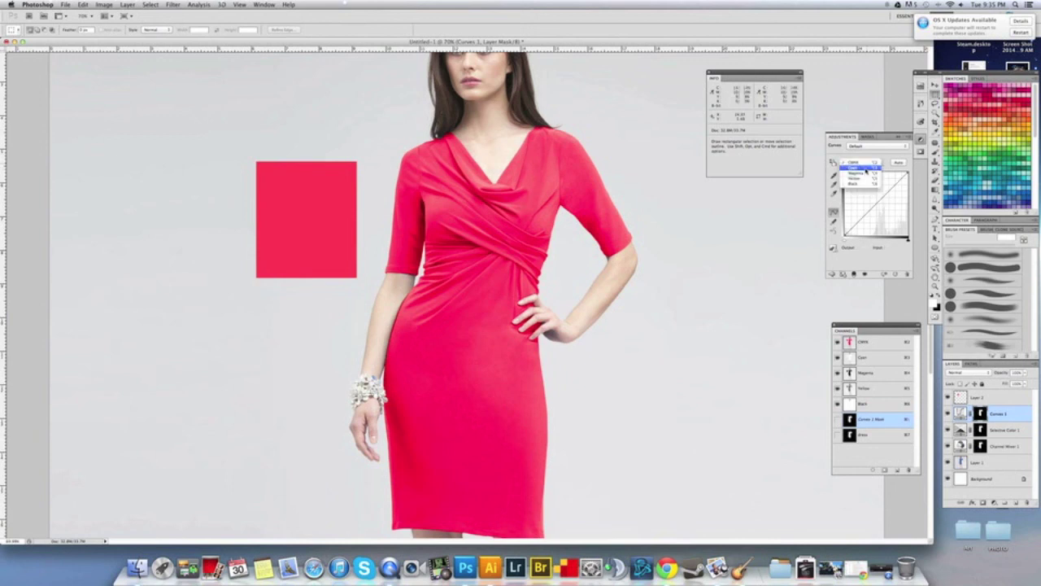
pyautogui.click(871, 174)
pyautogui.click(885, 188)
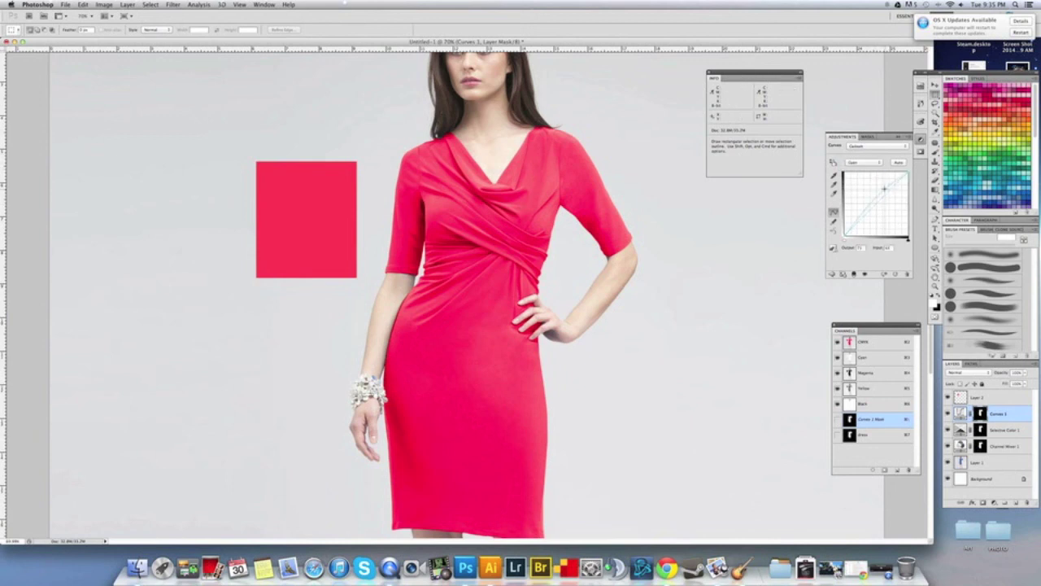
pyautogui.moveTo(885, 188)
pyautogui.mouseDown()
pyautogui.moveTo(884, 208)
pyautogui.moveTo(869, 192)
pyautogui.moveTo(875, 206)
pyautogui.mouseUp()
pyautogui.click(864, 163)
pyautogui.click(864, 170)
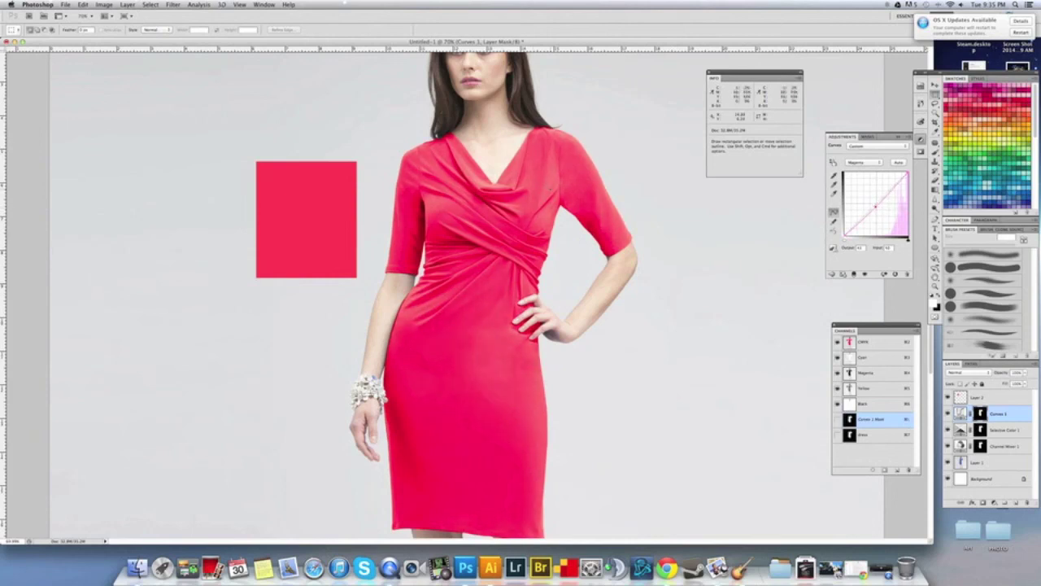
# Group the Curves, Selective Color and Channel Mixer adjustment layers together.
pyautogui.press('super+space')
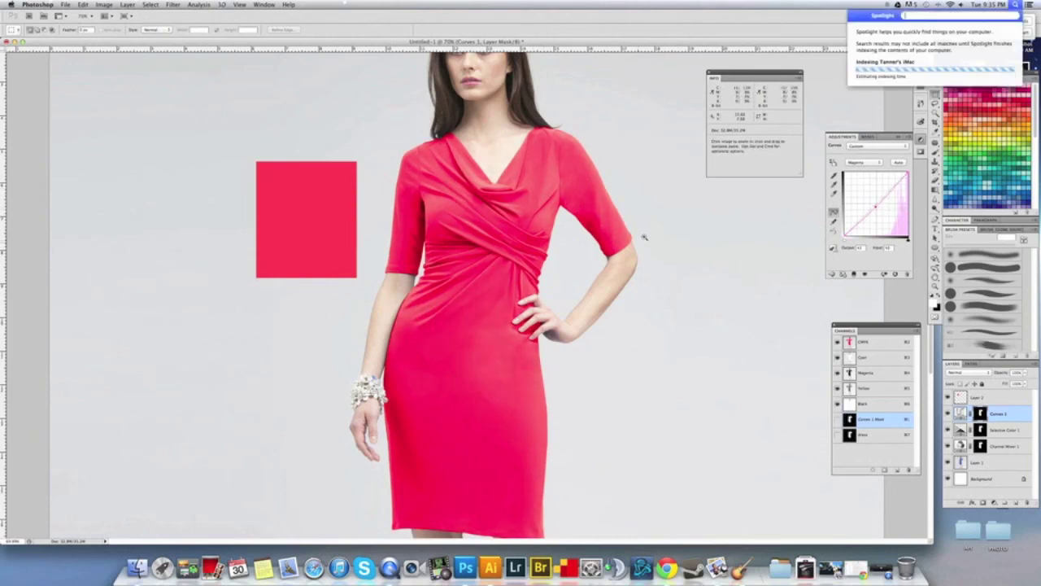
pyautogui.keyDown('super'); pyautogui.moveTo(644, 236); pyautogui.dragTo(617, 233); pyautogui.keyUp('super')
pyautogui.press('m')
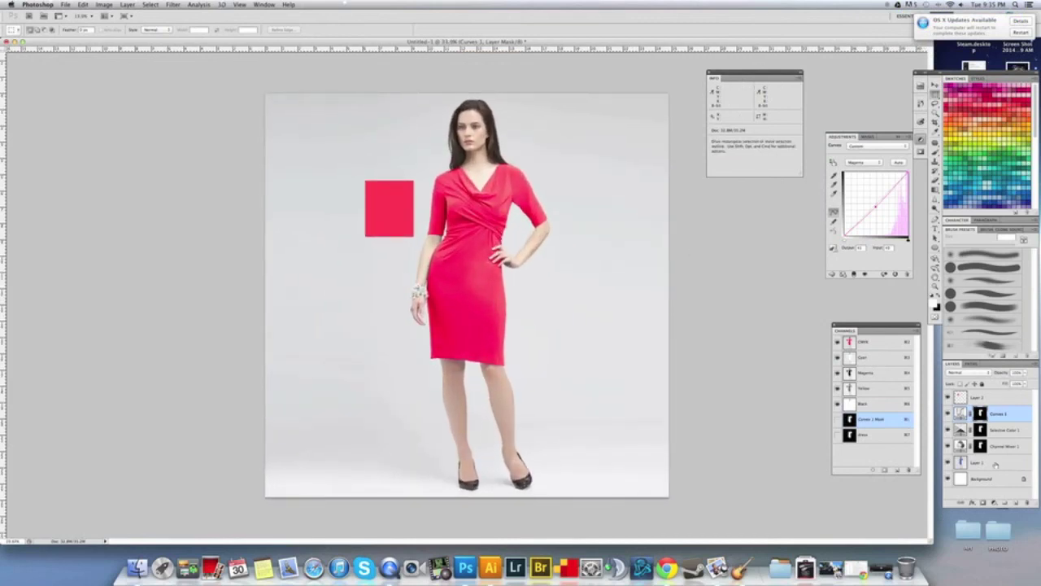
pyautogui.keyDown('shift'); pyautogui.click(999, 445); pyautogui.keyUp('shift')
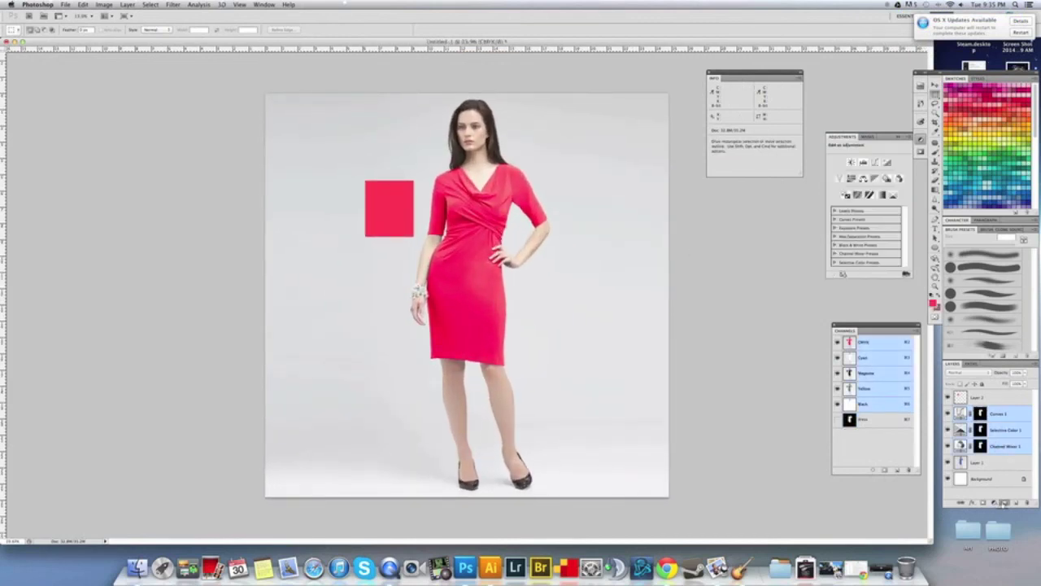
pyautogui.keyDown('shift'); pyautogui.click(1005, 503); pyautogui.keyUp('shift')
# Compare the original and recoloured dress by toggling the adjustment group's visibility, and examine the result up close beside the swatch.
pyautogui.click(949, 410)
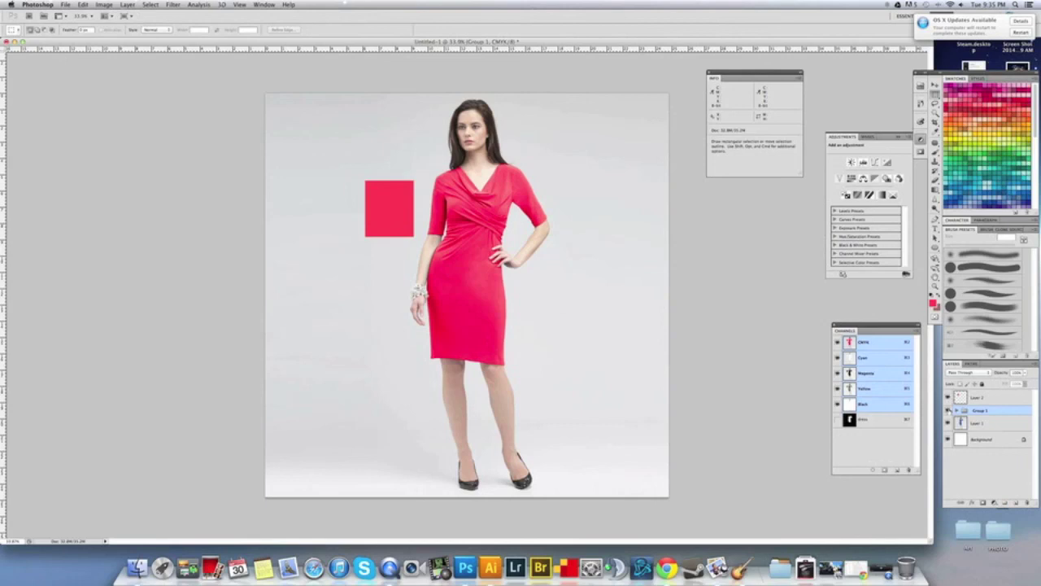
pyautogui.click(948, 411)
pyautogui.click(948, 410)
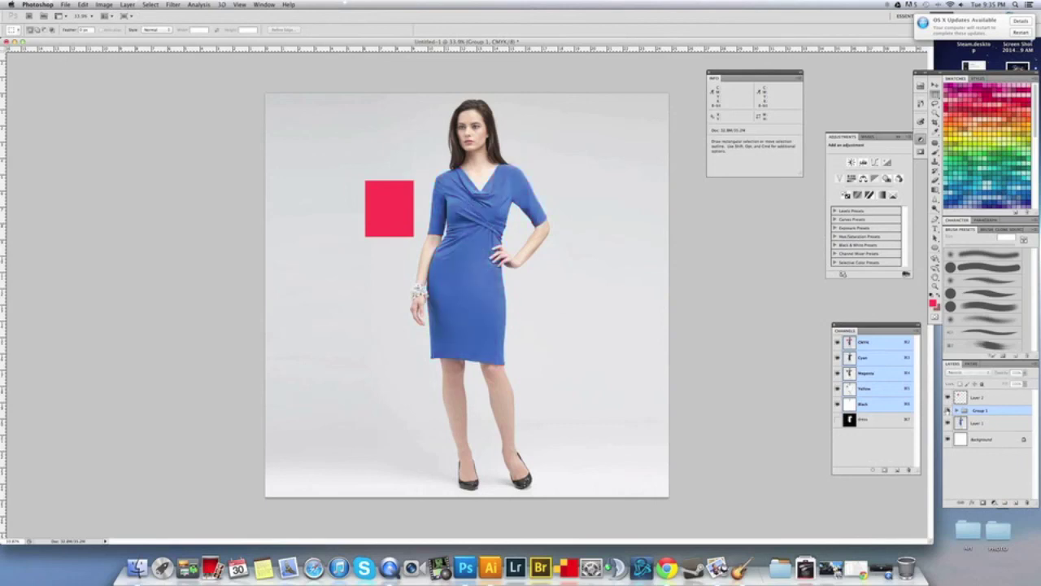
pyautogui.click(948, 411)
pyautogui.click(948, 411)
pyautogui.click(947, 411)
pyautogui.press('super+space')
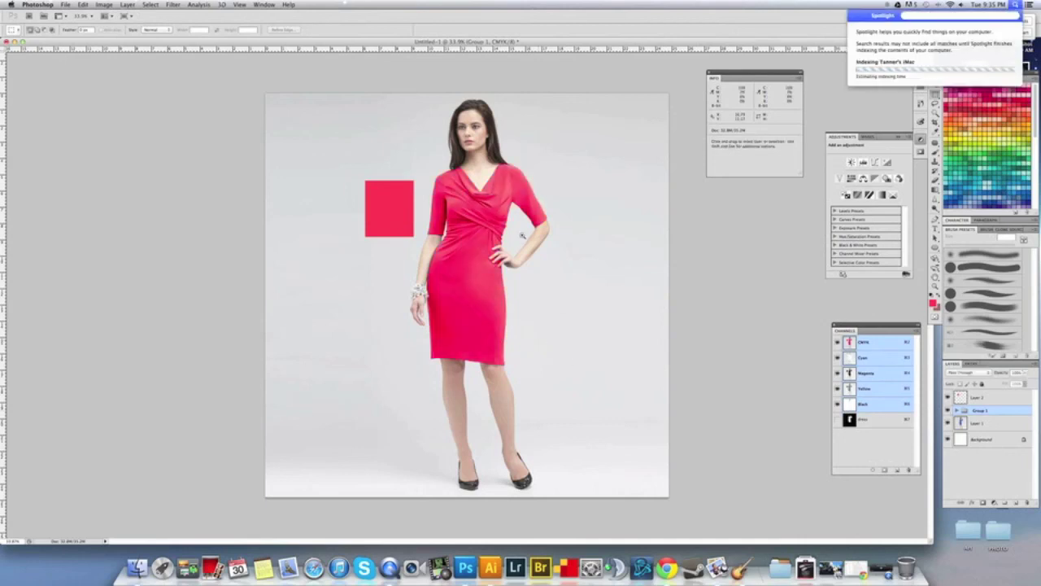
pyautogui.moveTo(522, 235); pyautogui.dragTo(539, 284)
pyautogui.moveTo(537, 184); pyautogui.dragTo(528, 290)
pyautogui.press('super+space')
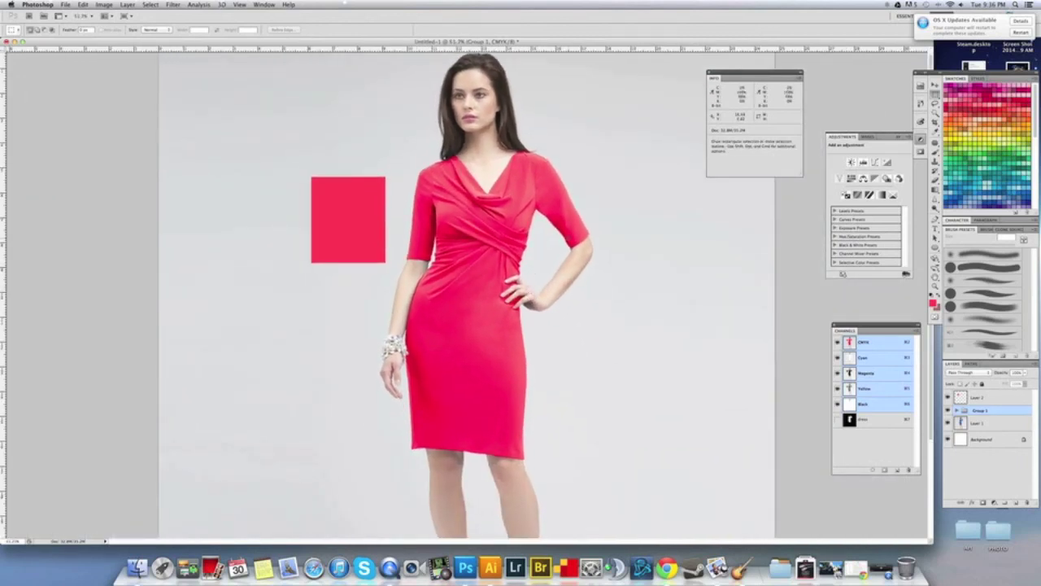